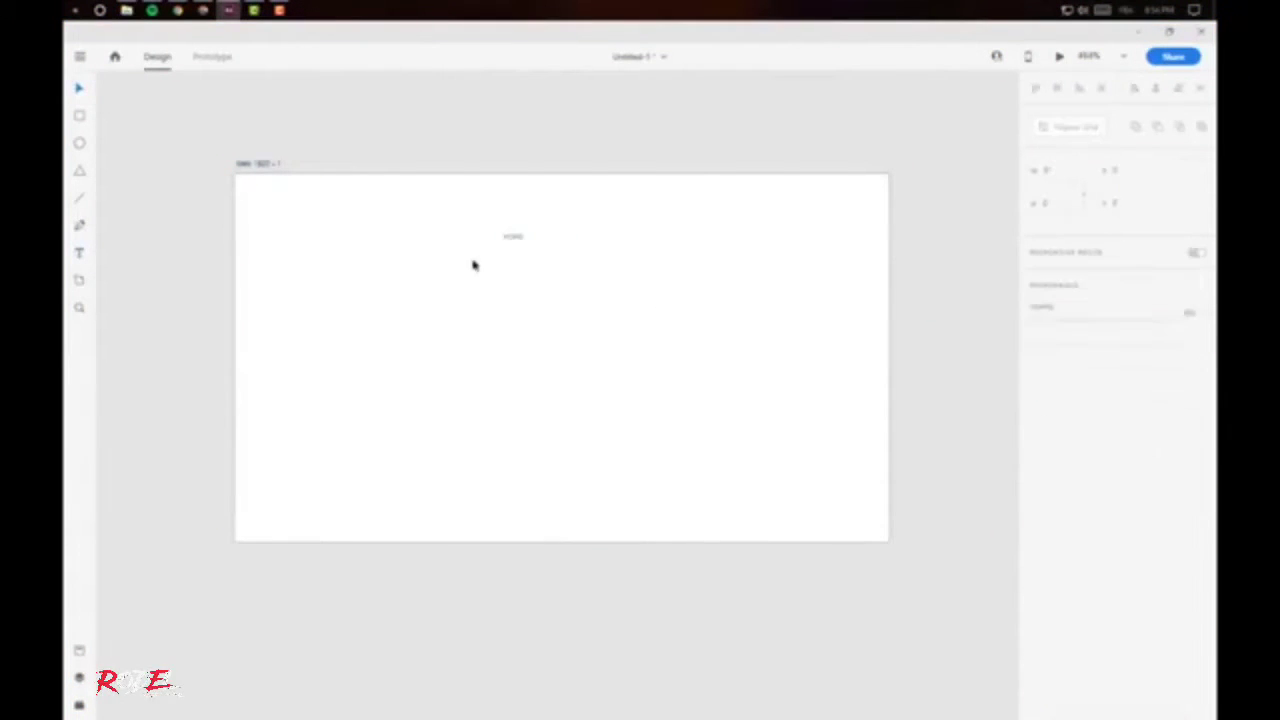
- Finish the stacked HOME, SHOP, MAN, KIDS and CONTACT US menu labels on the left
scroll(308, 428, up, 2)
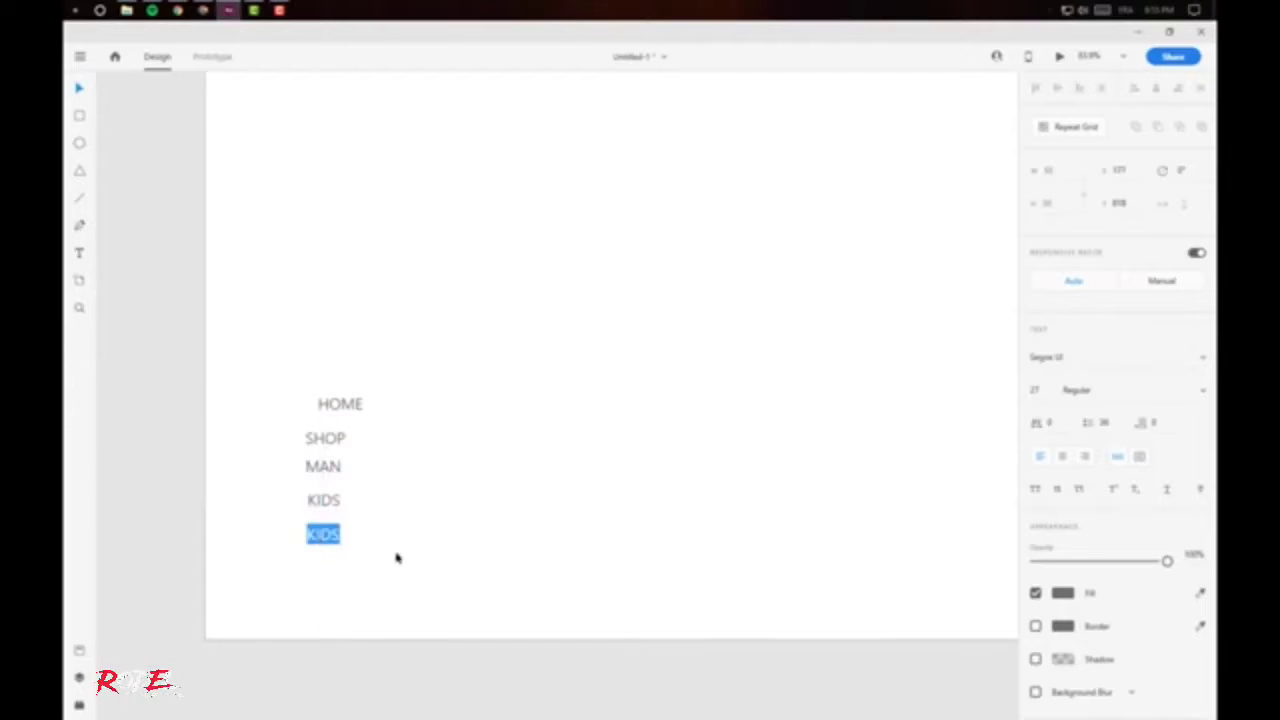
key(Escape)
scroll(186, 423, up, 2)
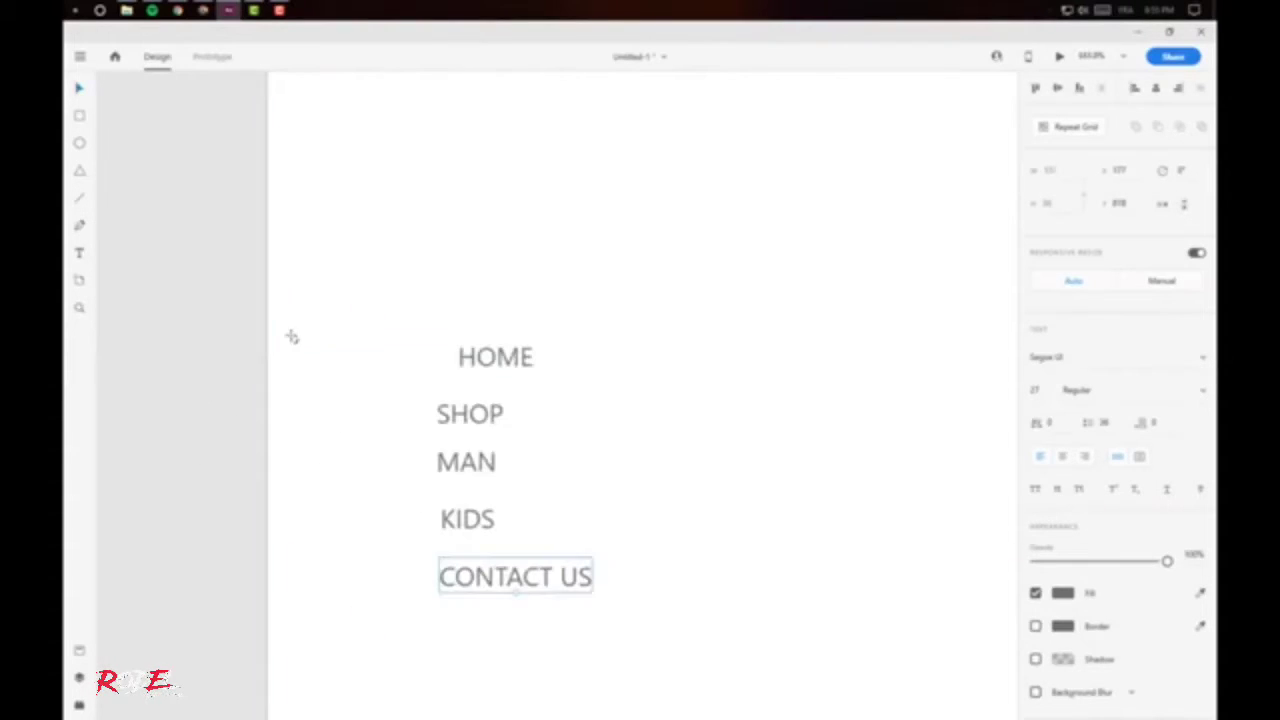
scroll(494, 360, down, 3)
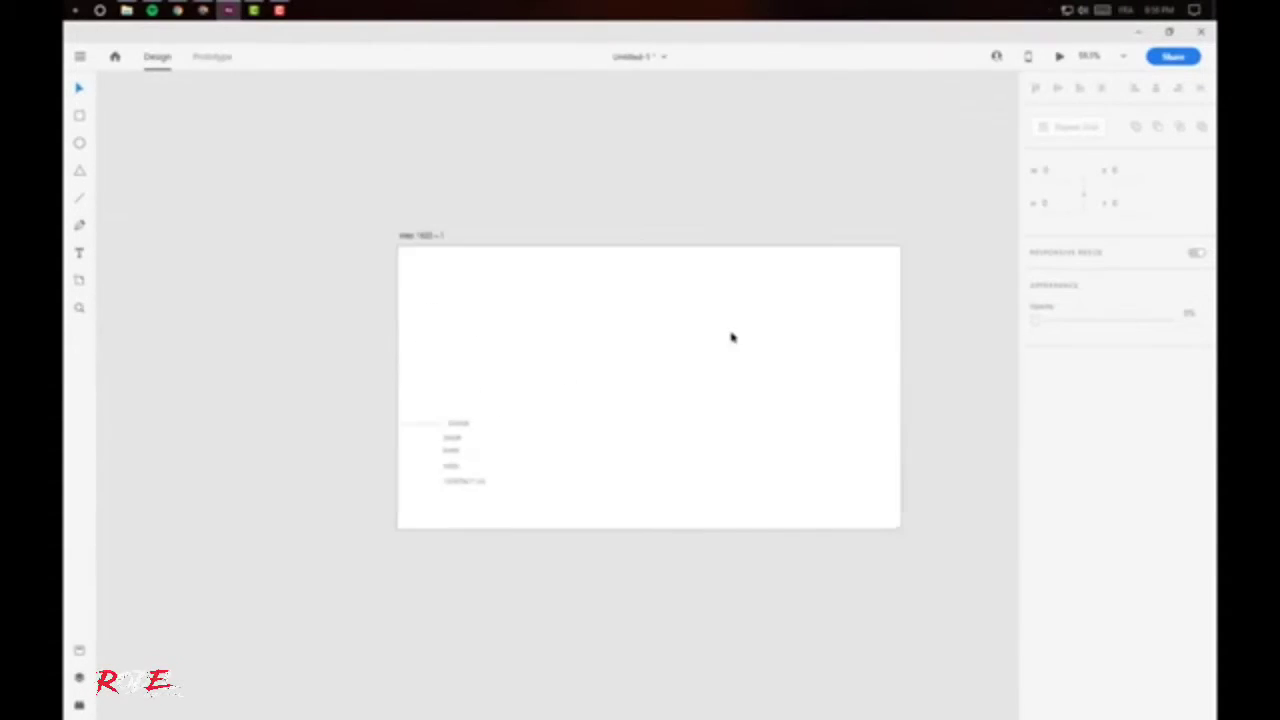
- Style the hotspot circle marker with no fill, an orange border and a coloured shadow
double_click(791, 34)
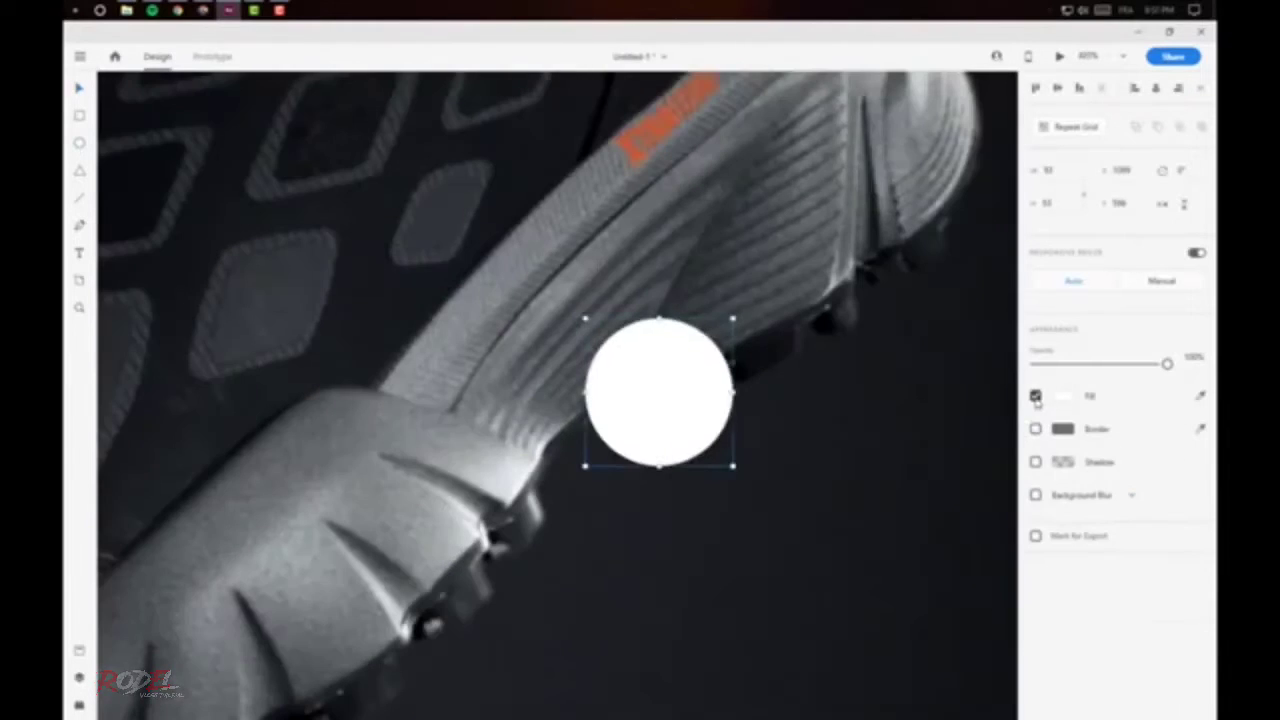
click(1035, 396)
click(1035, 428)
click(1062, 428)
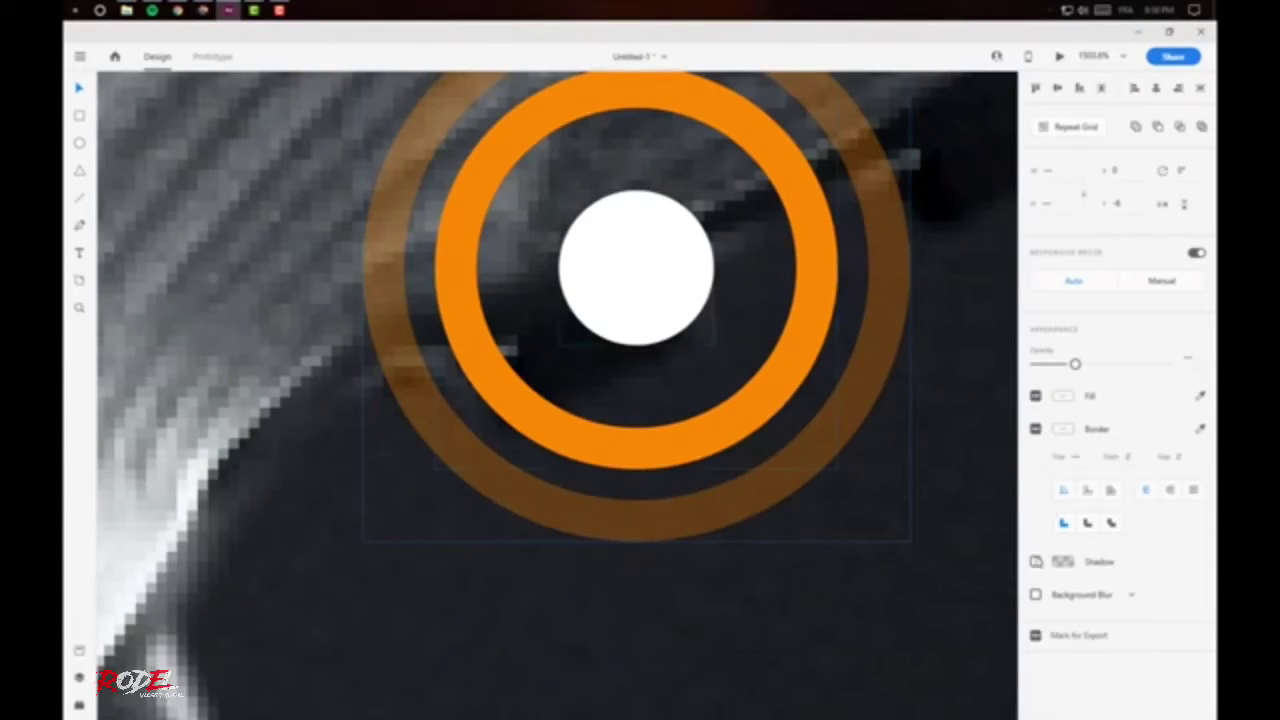
click(1062, 561)
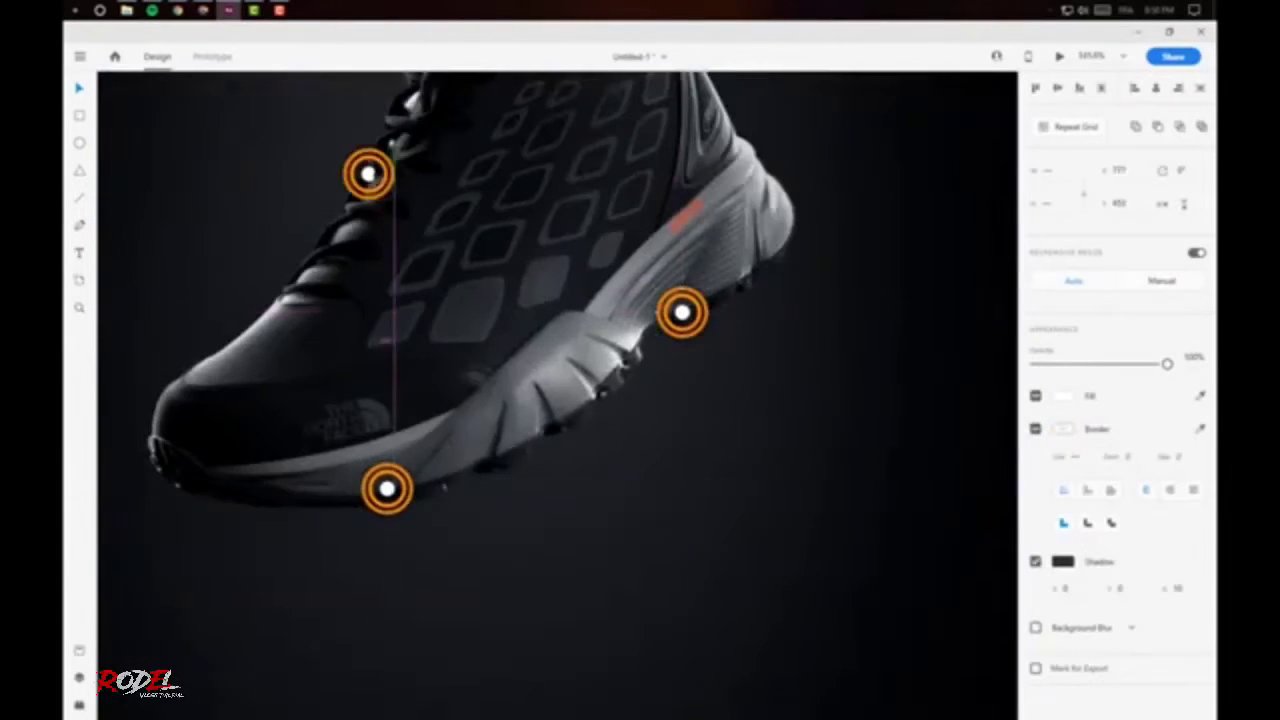
scroll(368, 175, up, 4)
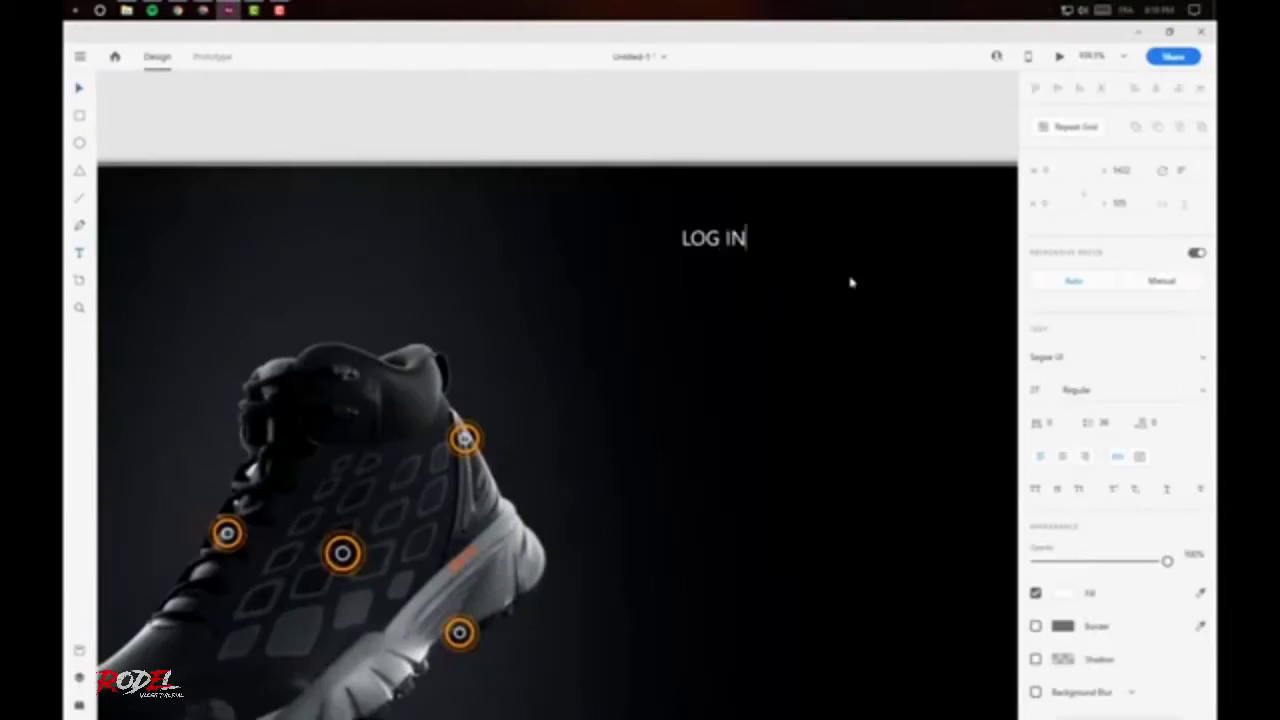
- Try several fonts and settle on Montserrat for the LOG IN / SING UP label
click(1060, 357)
scroll(1071, 463, down, 3)
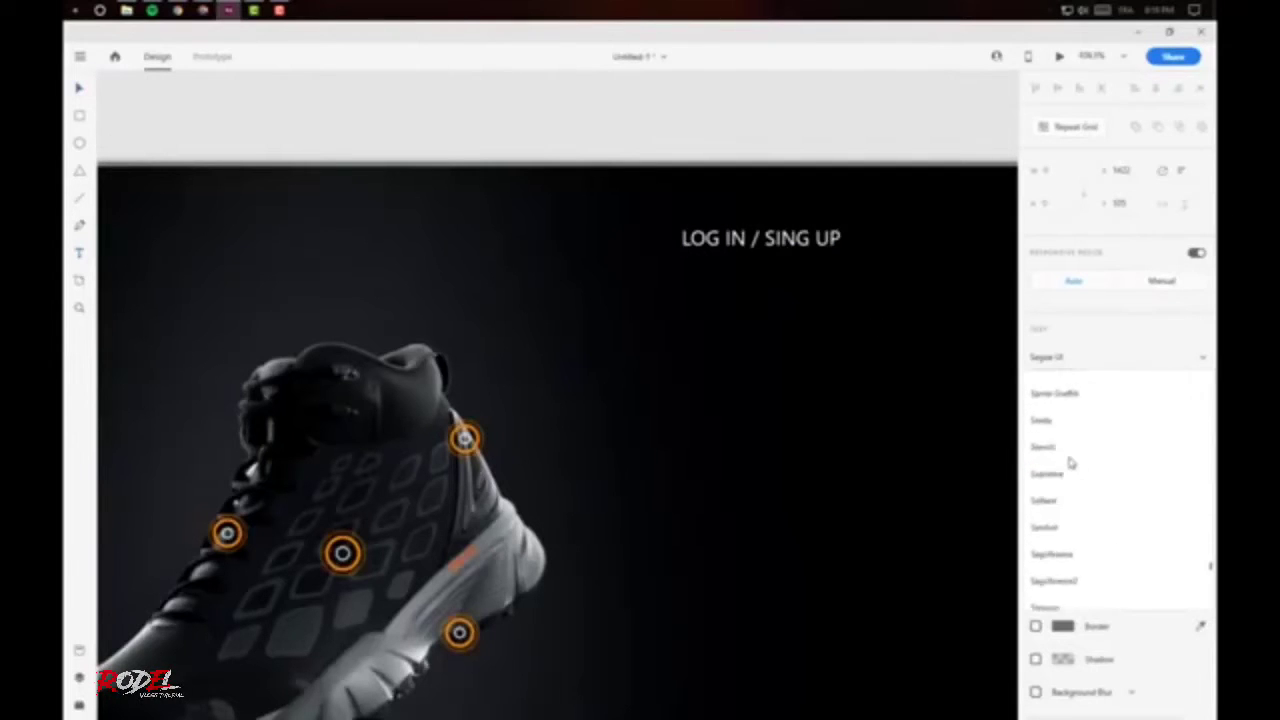
scroll(1077, 449, down, 3)
scroll(1076, 446, up, 10)
scroll(1076, 446, up, 5)
scroll(1080, 455, down, 3)
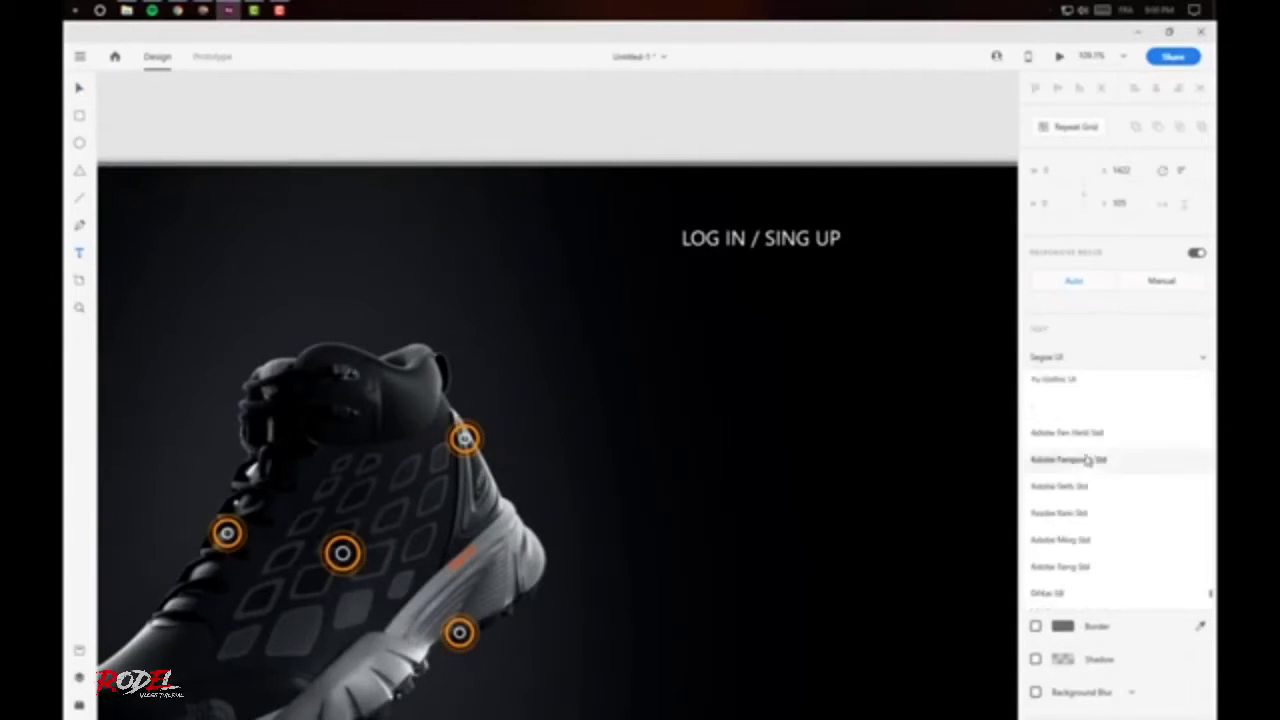
scroll(1086, 466, down, 3)
click(1101, 360)
click(1101, 360)
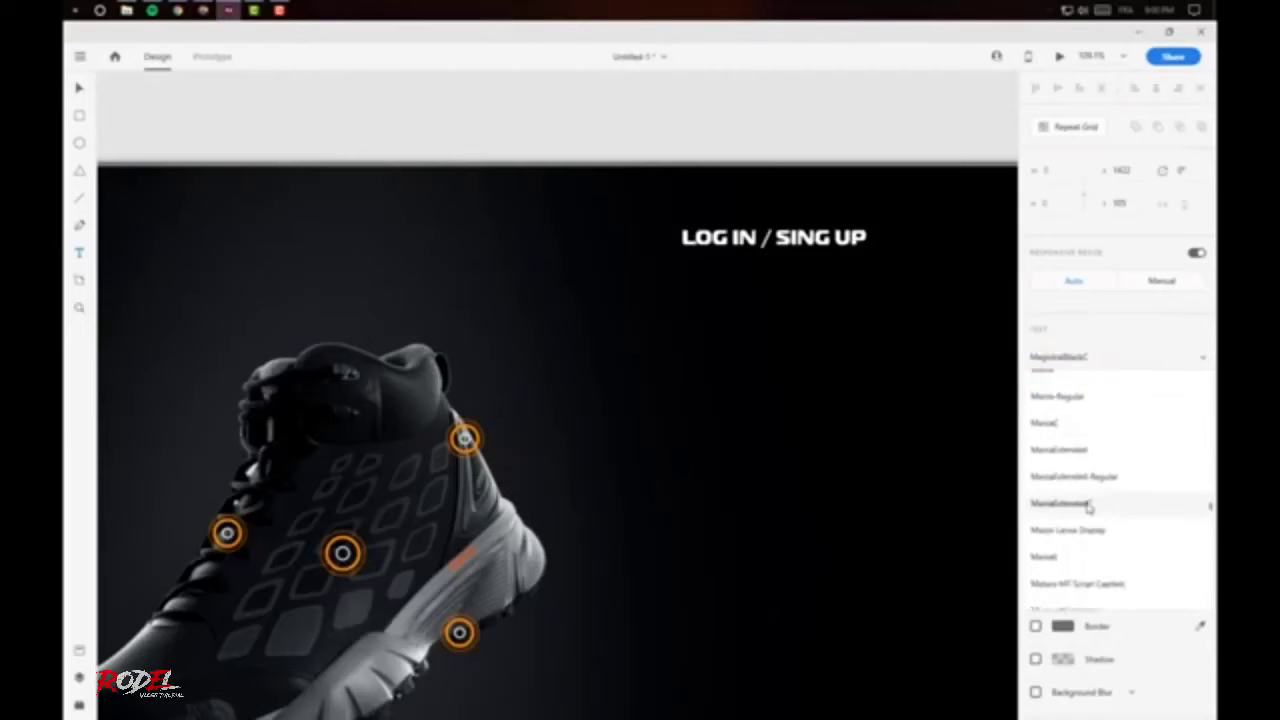
scroll(1086, 480, down, 3)
click(1188, 385)
click(1101, 357)
click(1060, 437)
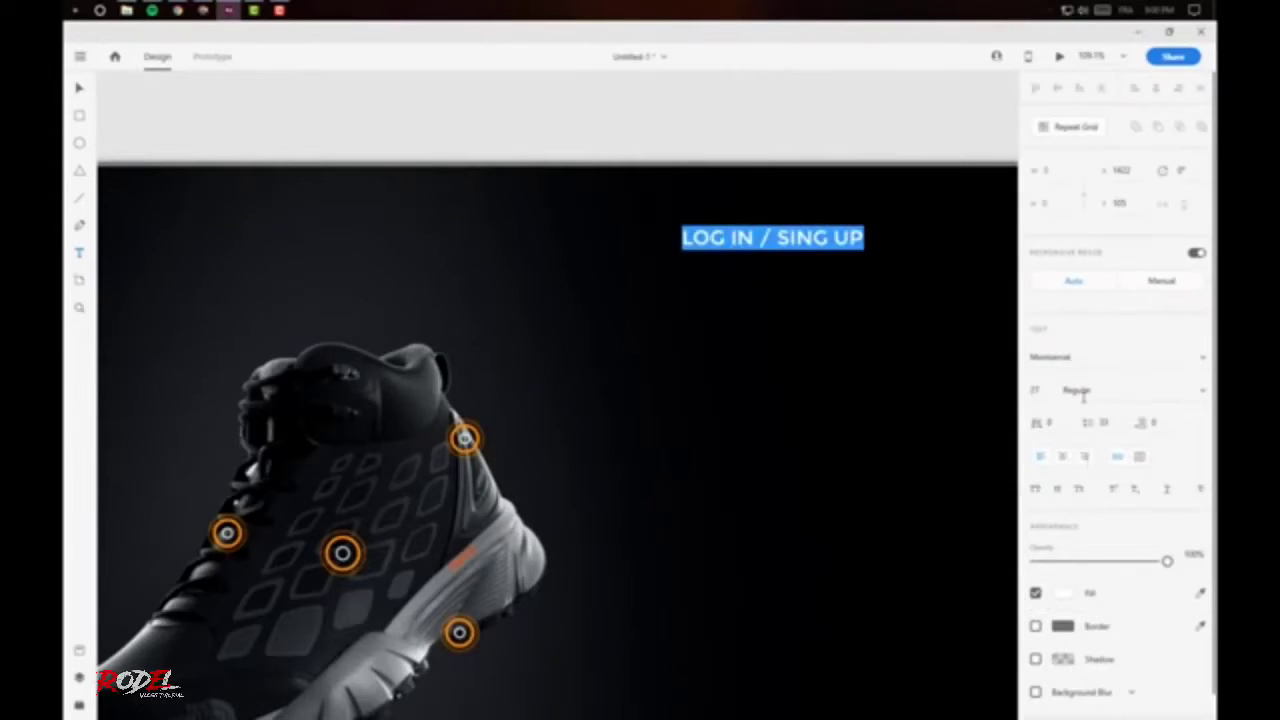
- Set the label to size 14 and draw a rectangle over it
click(768, 232)
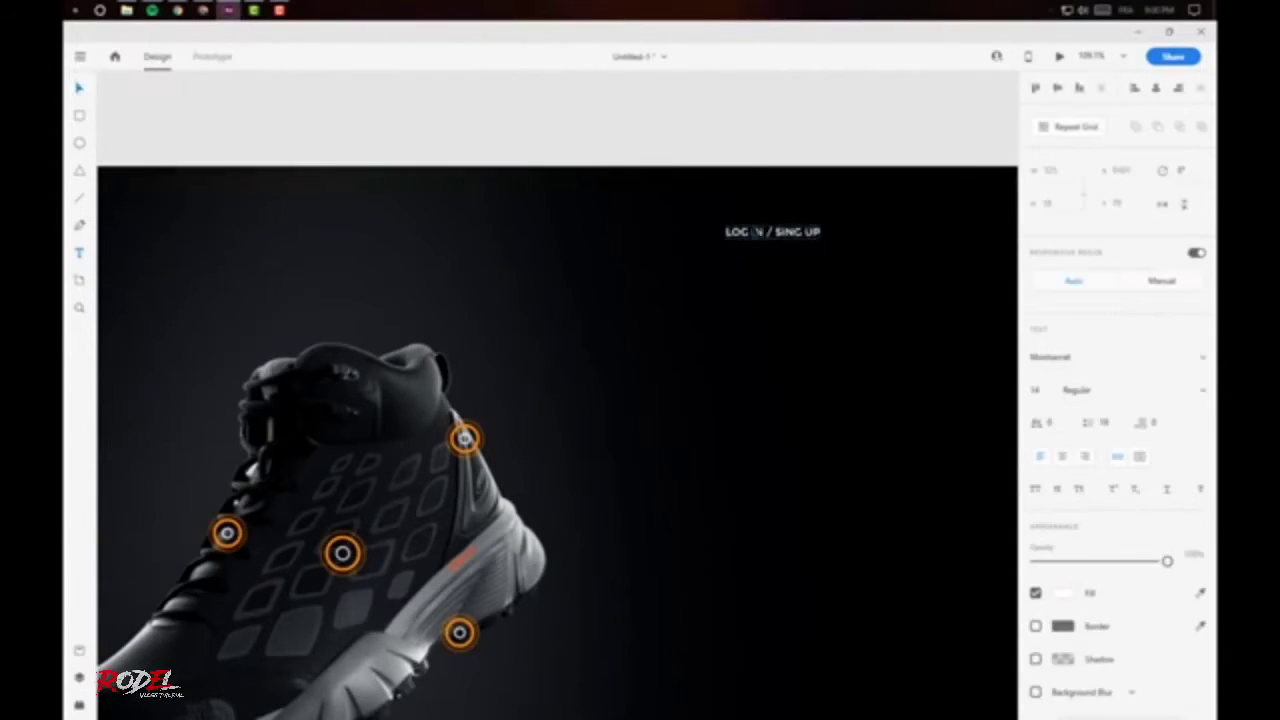
key(Escape)
key(ctrl+equal)
drag(588, 212, 788, 173)
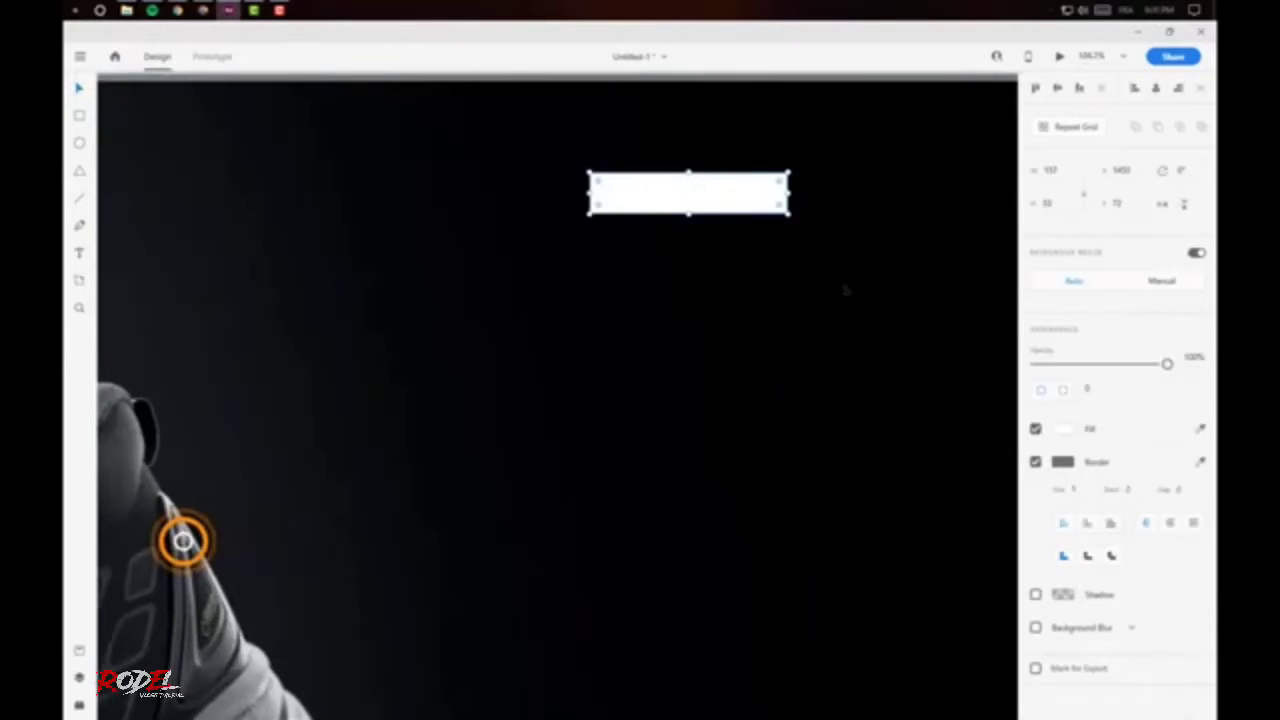
- Give the rectangle no fill and an orange border, saving the orange as a document asset
click(1036, 429)
click(1035, 462)
click(79, 704)
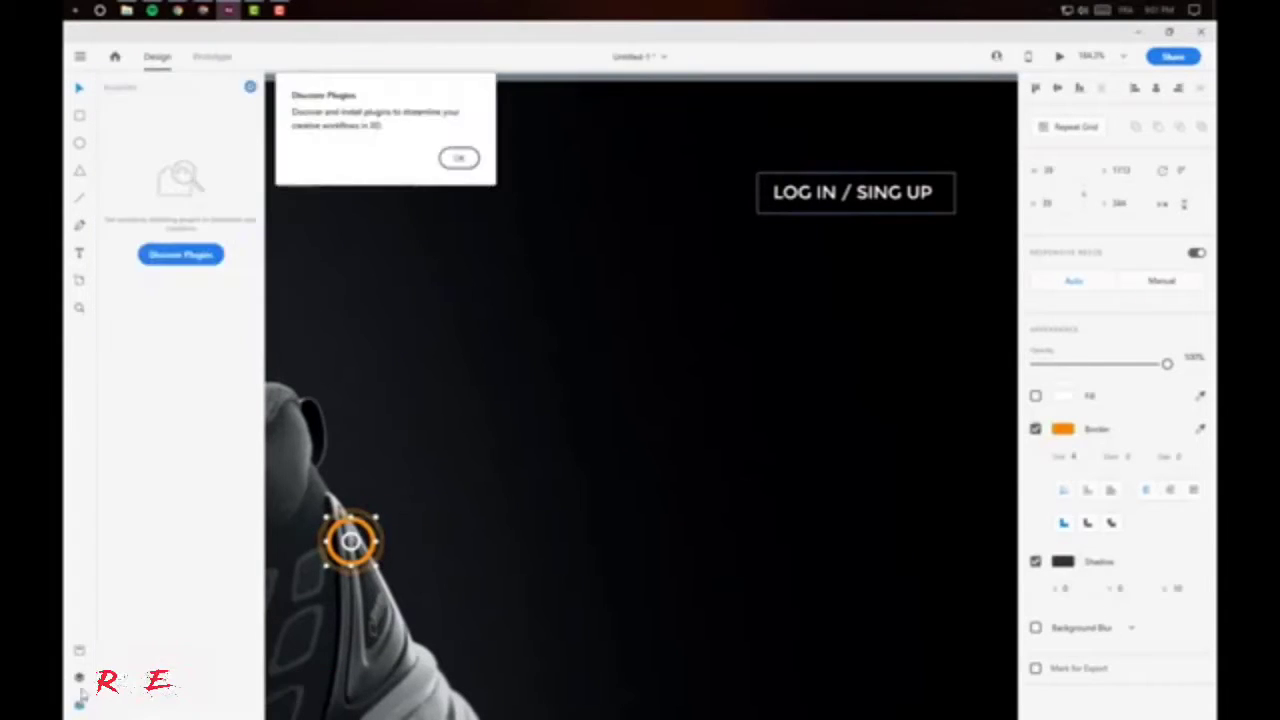
click(79, 677)
click(79, 650)
click(182, 249)
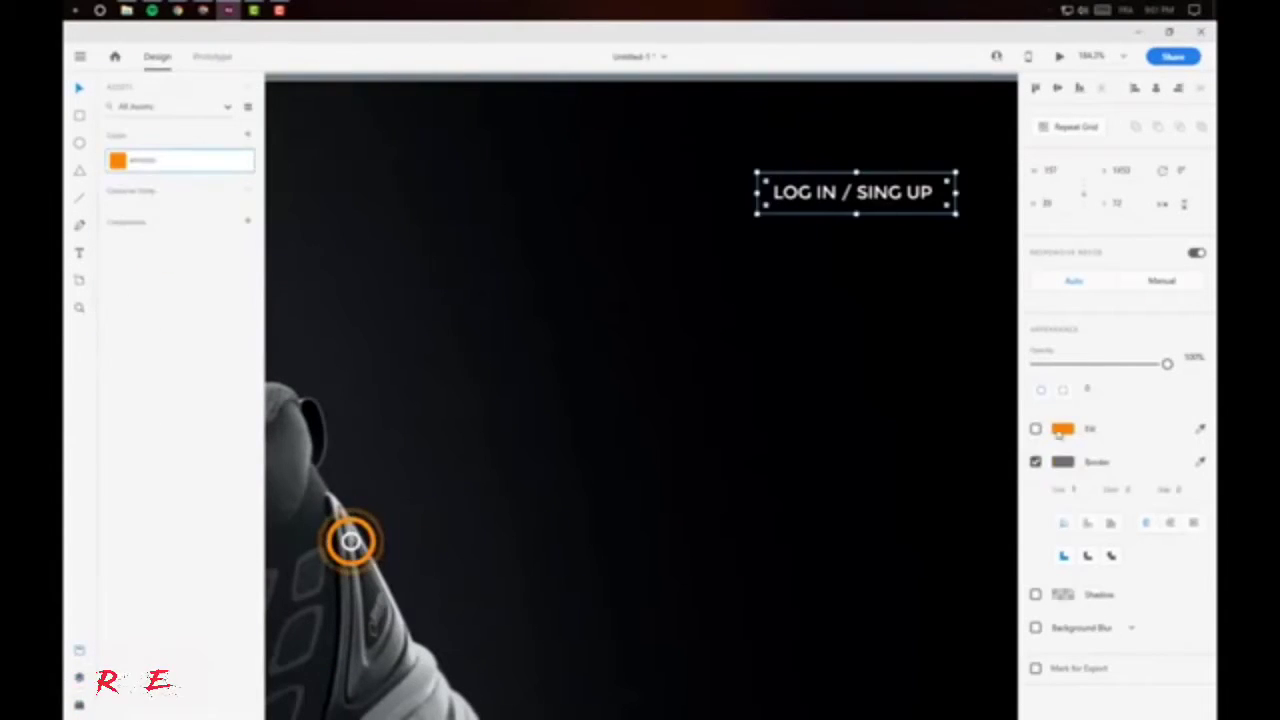
click(1062, 429)
click(1036, 429)
click(1062, 462)
click(118, 160)
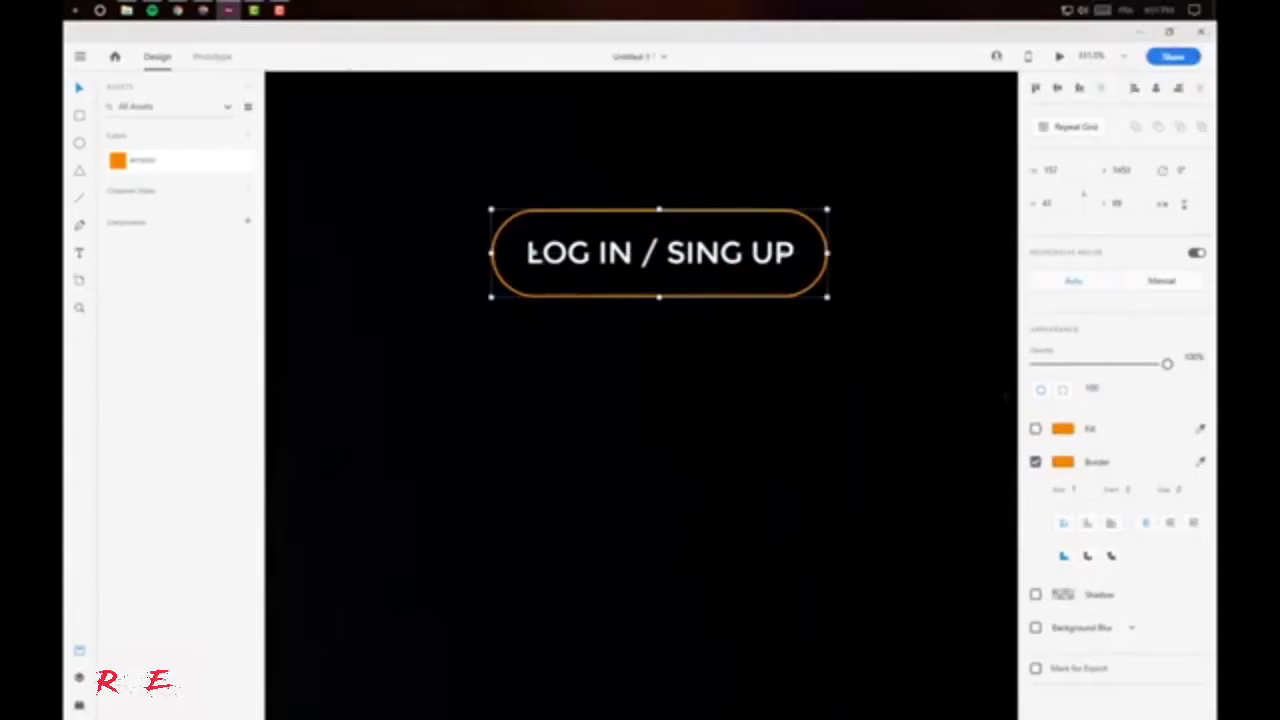
- Retype the button text as 'log in / sing up', dim it, and split off sing up
key(ctrl+a)
text(log in / sing up)
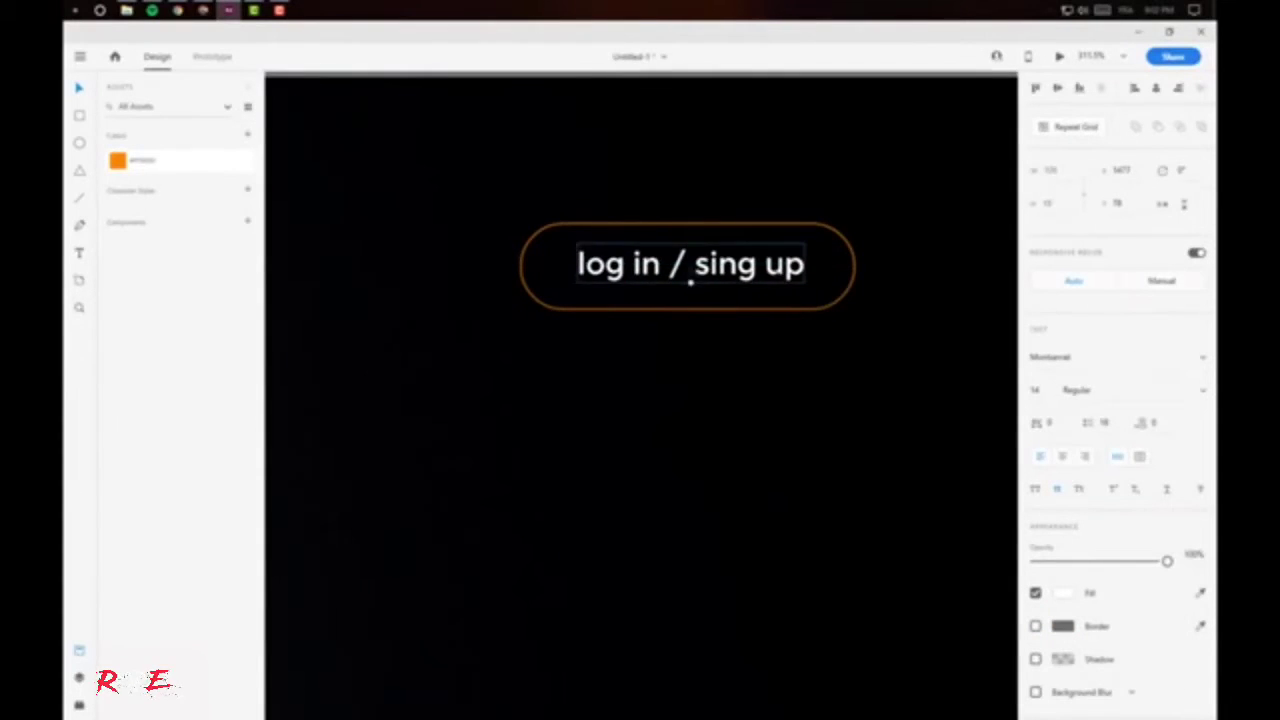
drag(1167, 561, 1080, 561)
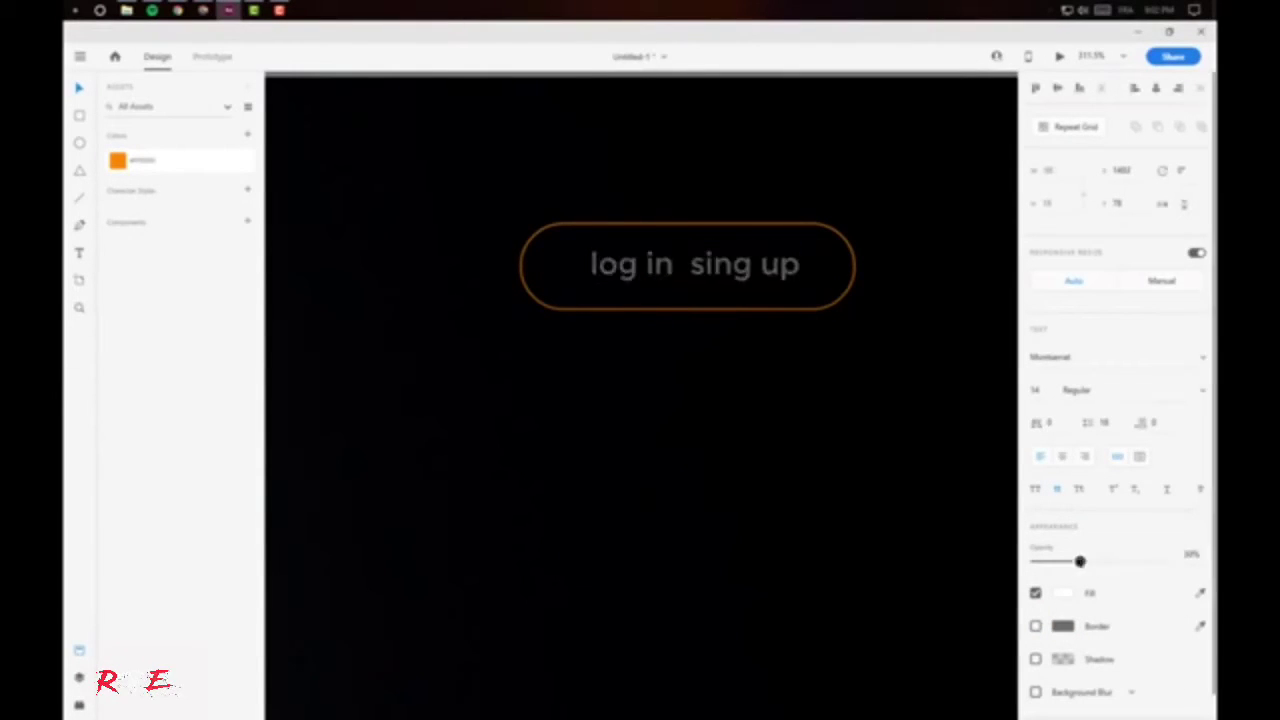
double_click(412, 148)
key(BackSpace)
click(640, 280)
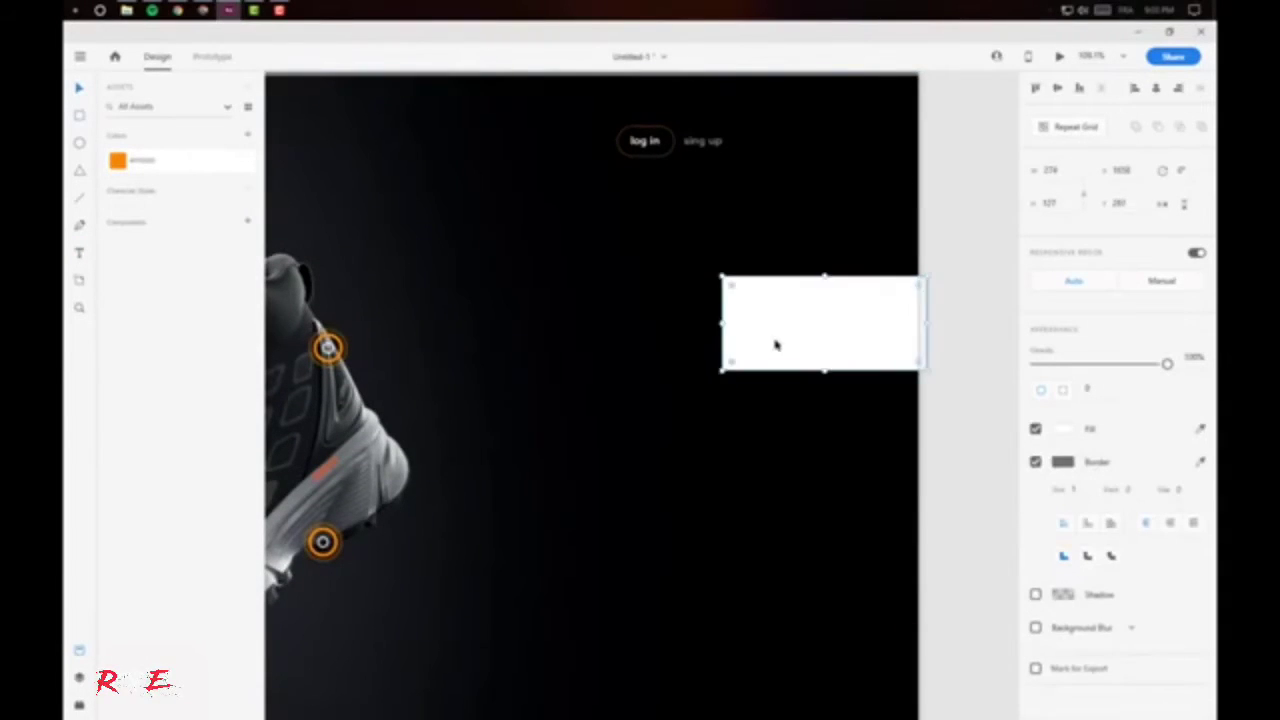
- Give the panel behind the 01 number a background blur and 40% opacity
click(1035, 627)
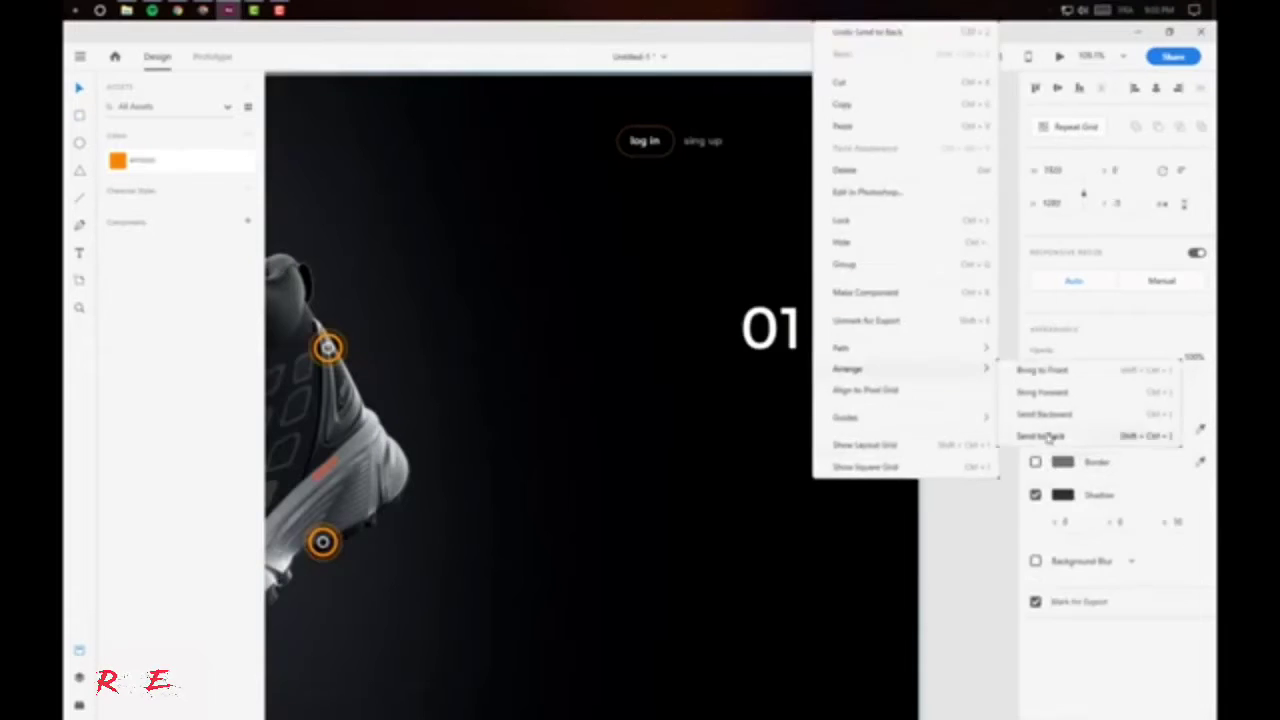
key(4)
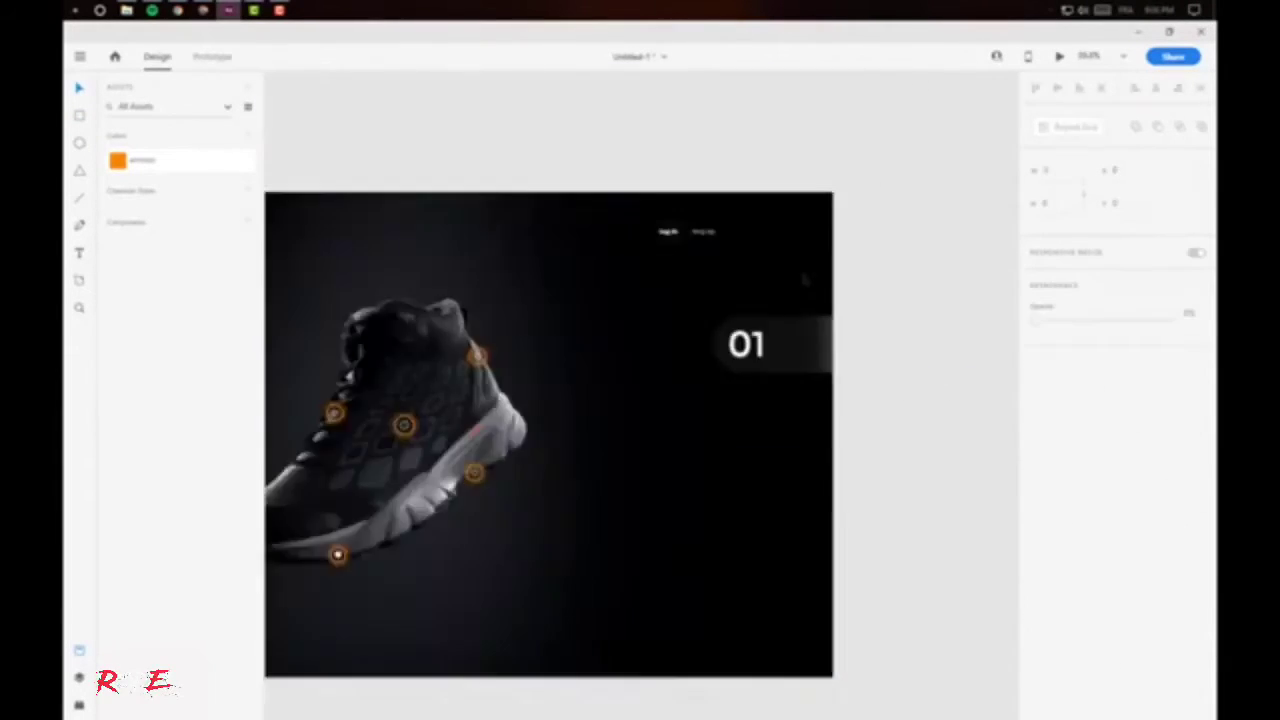
double_click(783, 412)
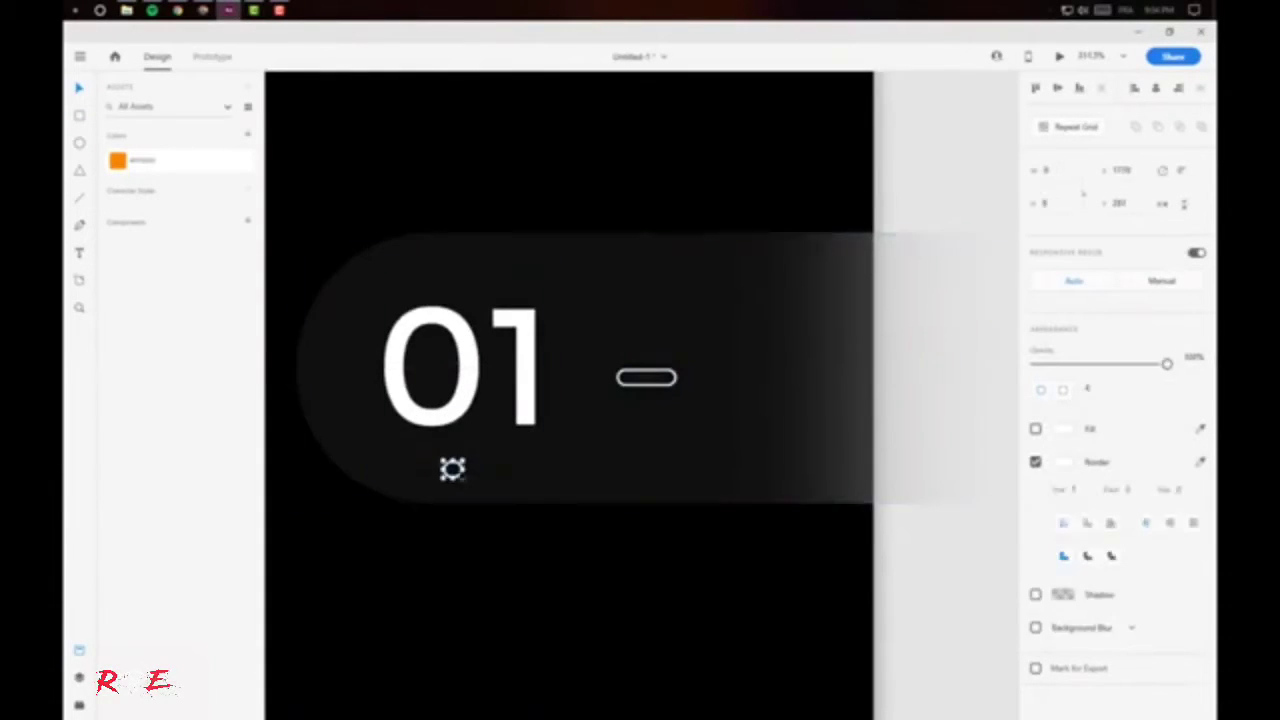
- Dim the small pill shape to about 20% opacity
drag(1166, 364, 1065, 365)
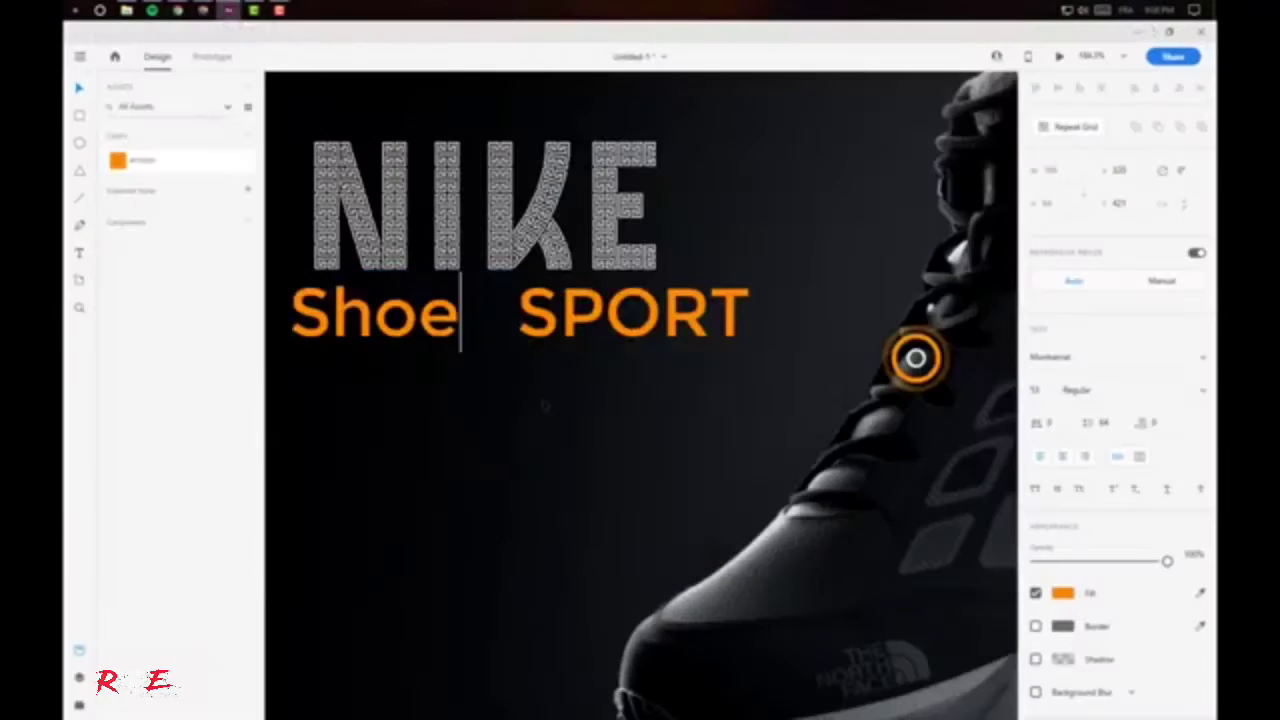
- Make the subtitle uppercase and set SPORT to the ExtraBold weight
click(1036, 490)
click(1182, 388)
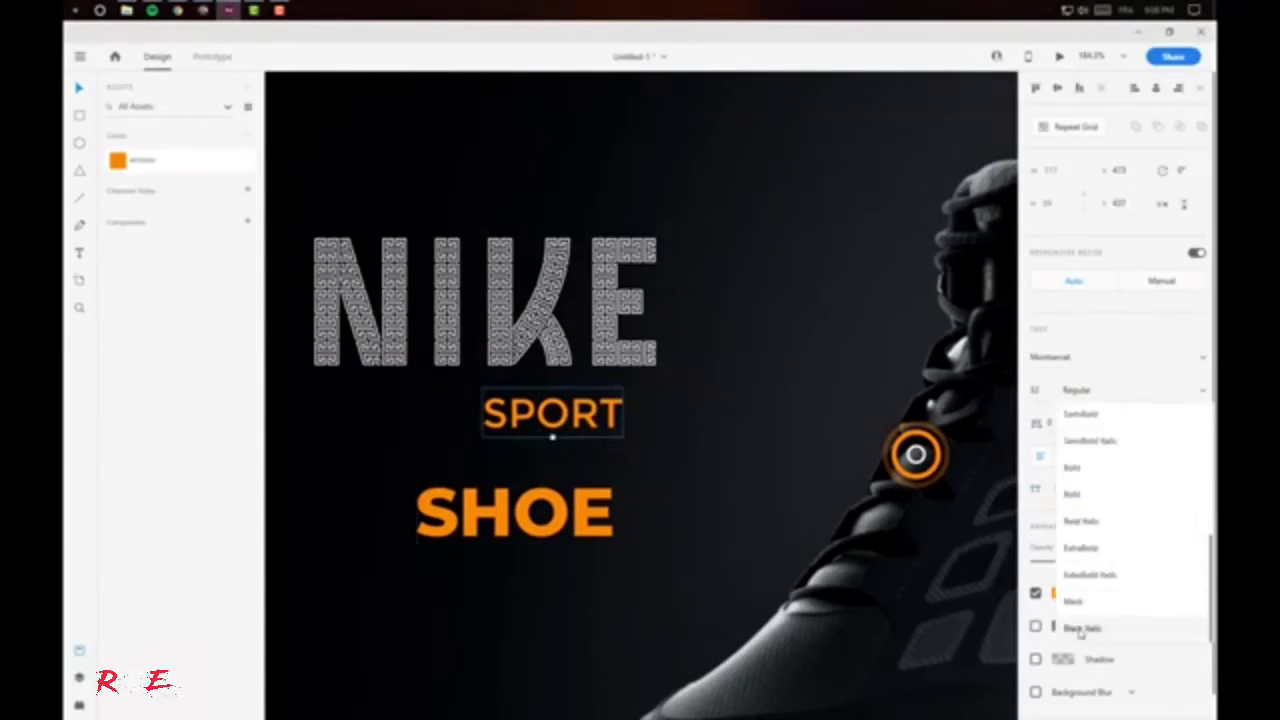
key(Down)
key(Down)
key(Down)
key(Down)
key(Down)
key(Down)
key(Up)
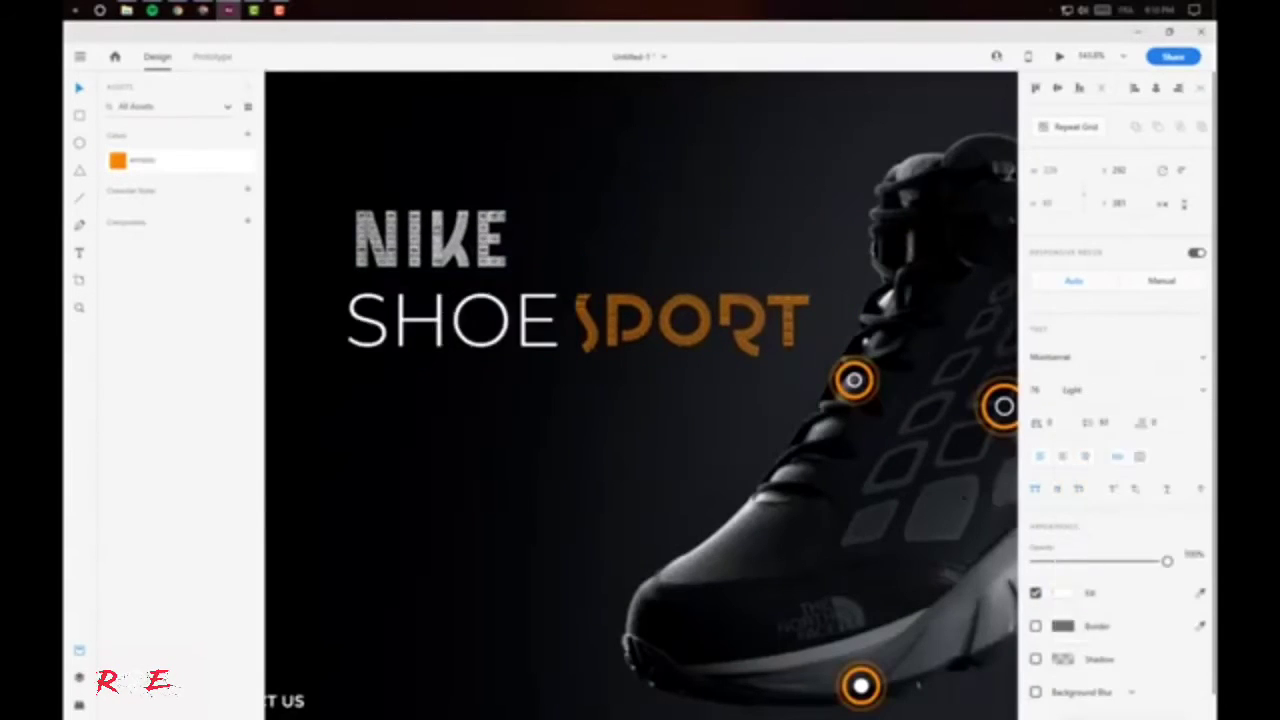
scroll(630, 310, up, 4)
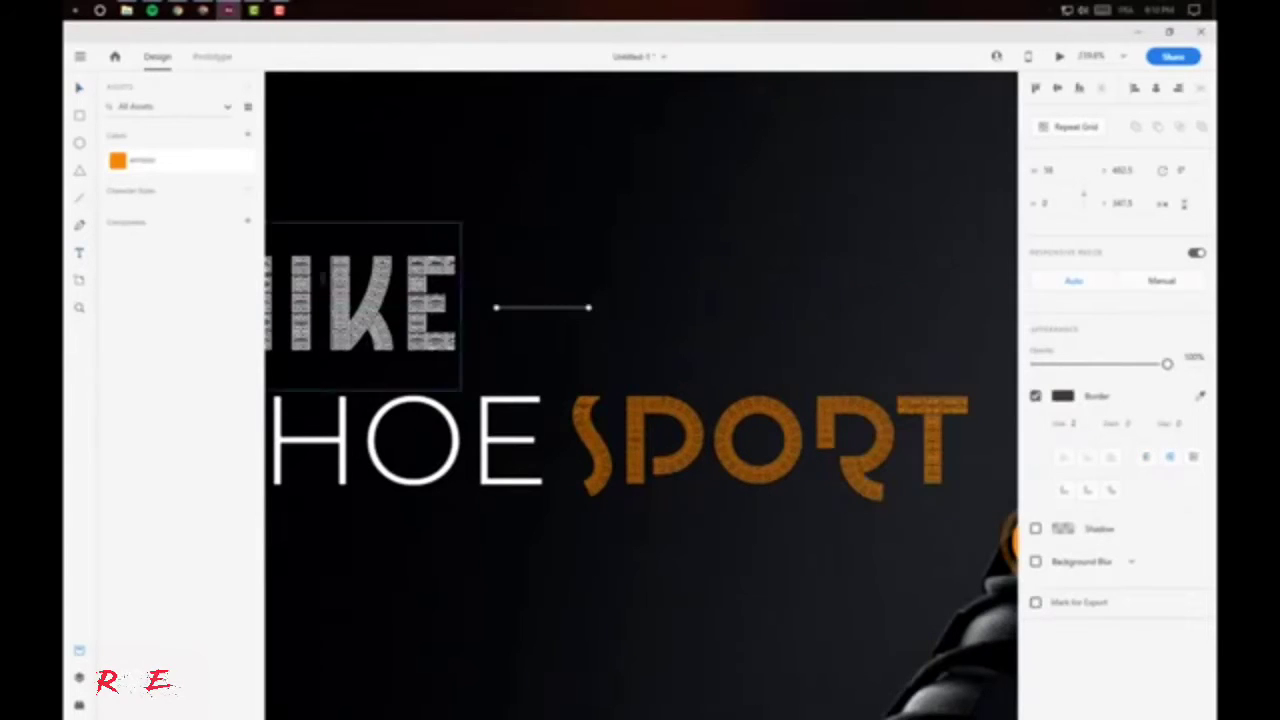
- Scroll and pan the view to review the 2019 label and NIKE headline
scroll(688, 314, down, 3)
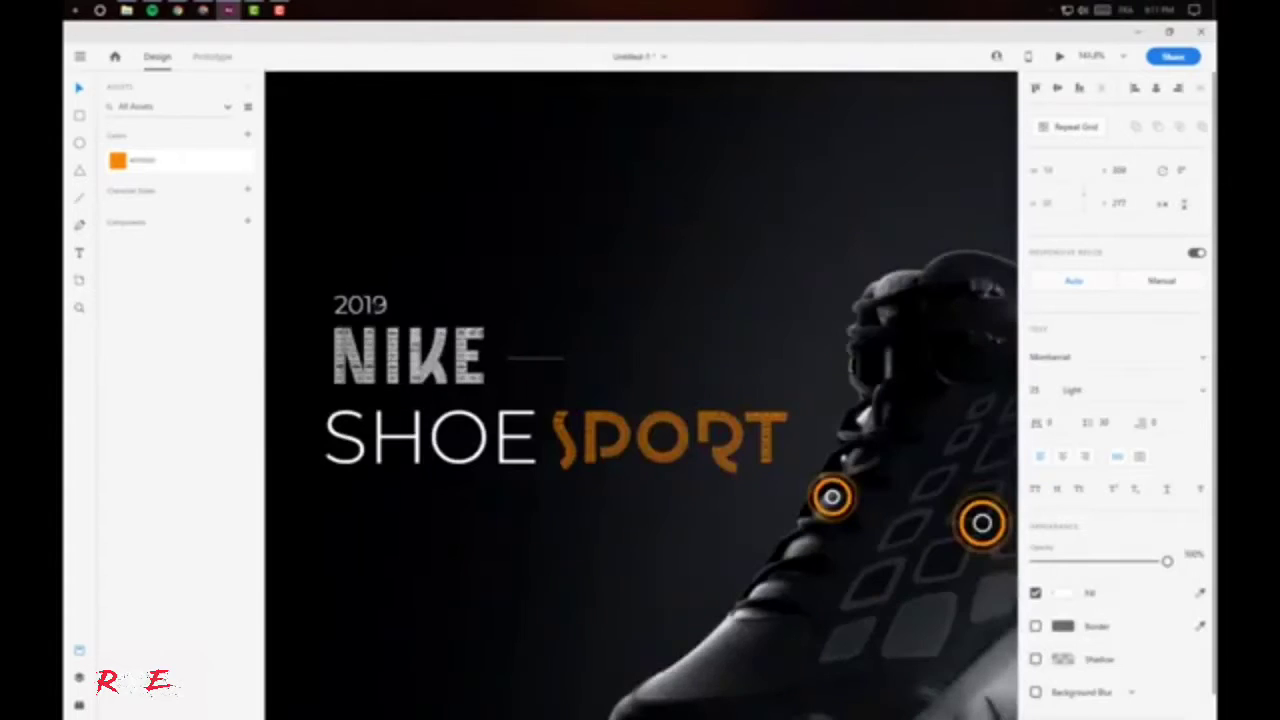
scroll(766, 385, up, 5)
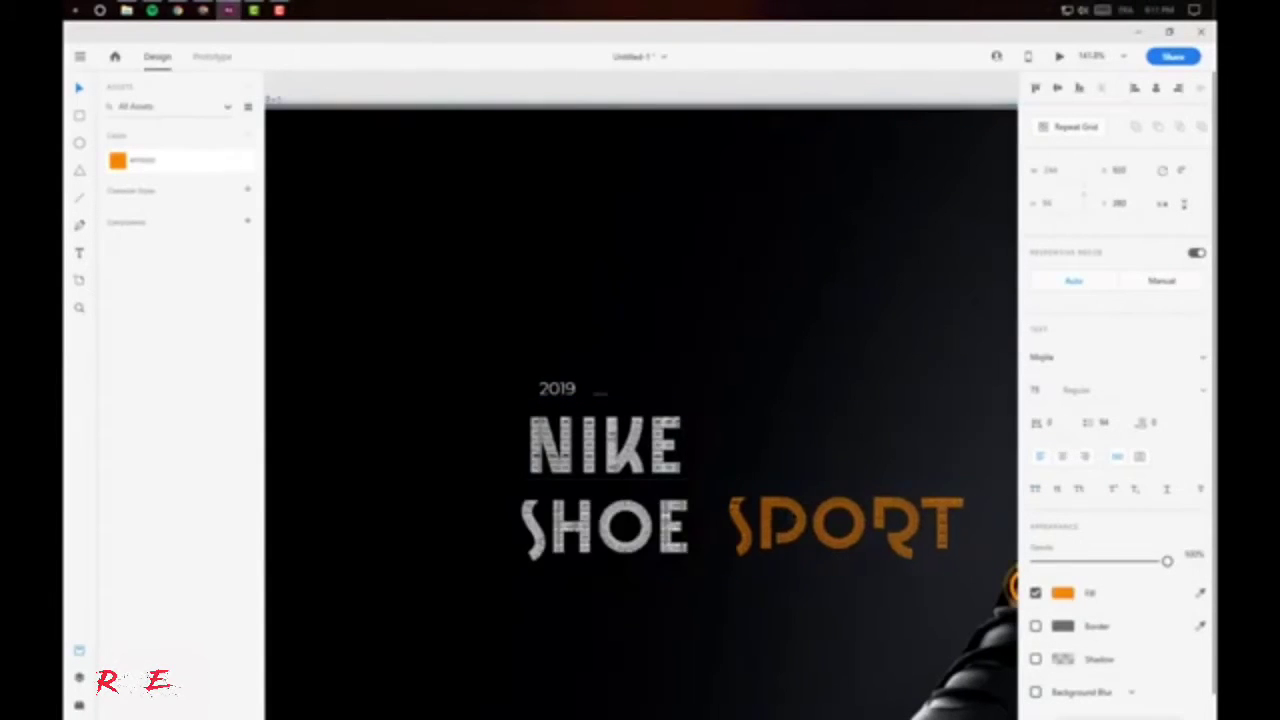
mouse_move(1012, 588)
mouse_down()
mouse_move(905, 553)
mouse_move(932, 489)
mouse_up()
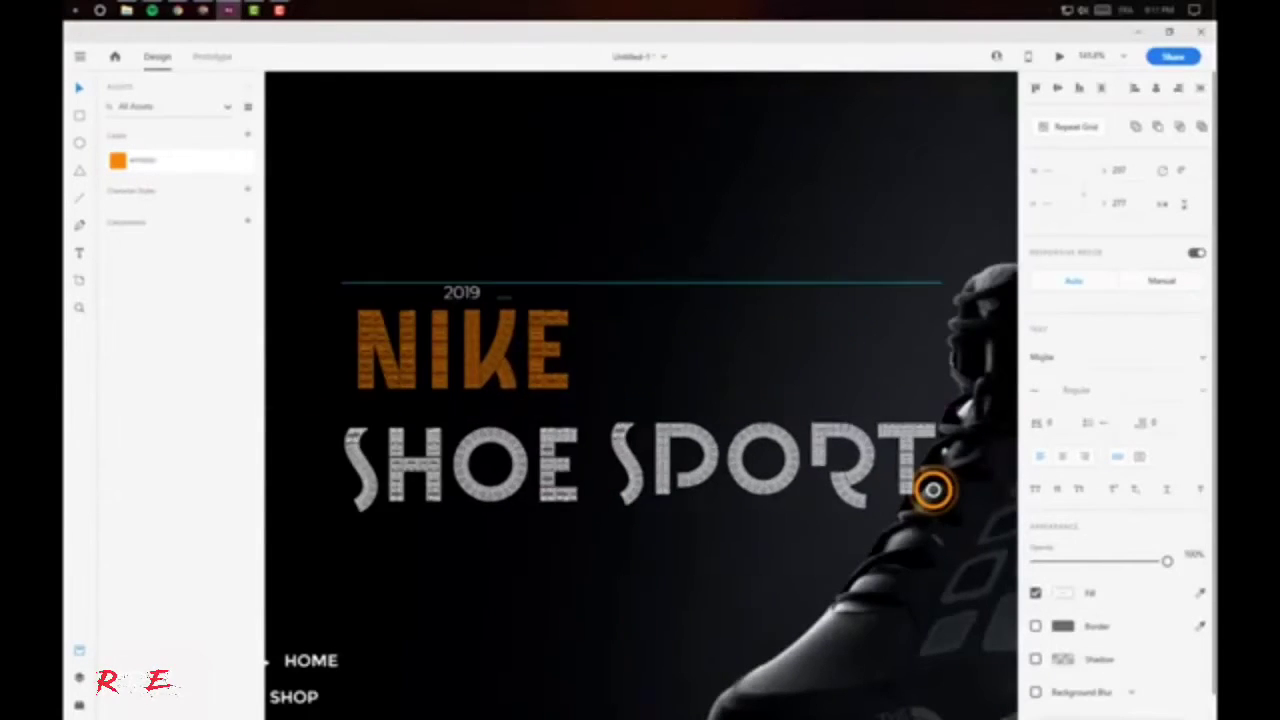
scroll(932, 489, down, 5)
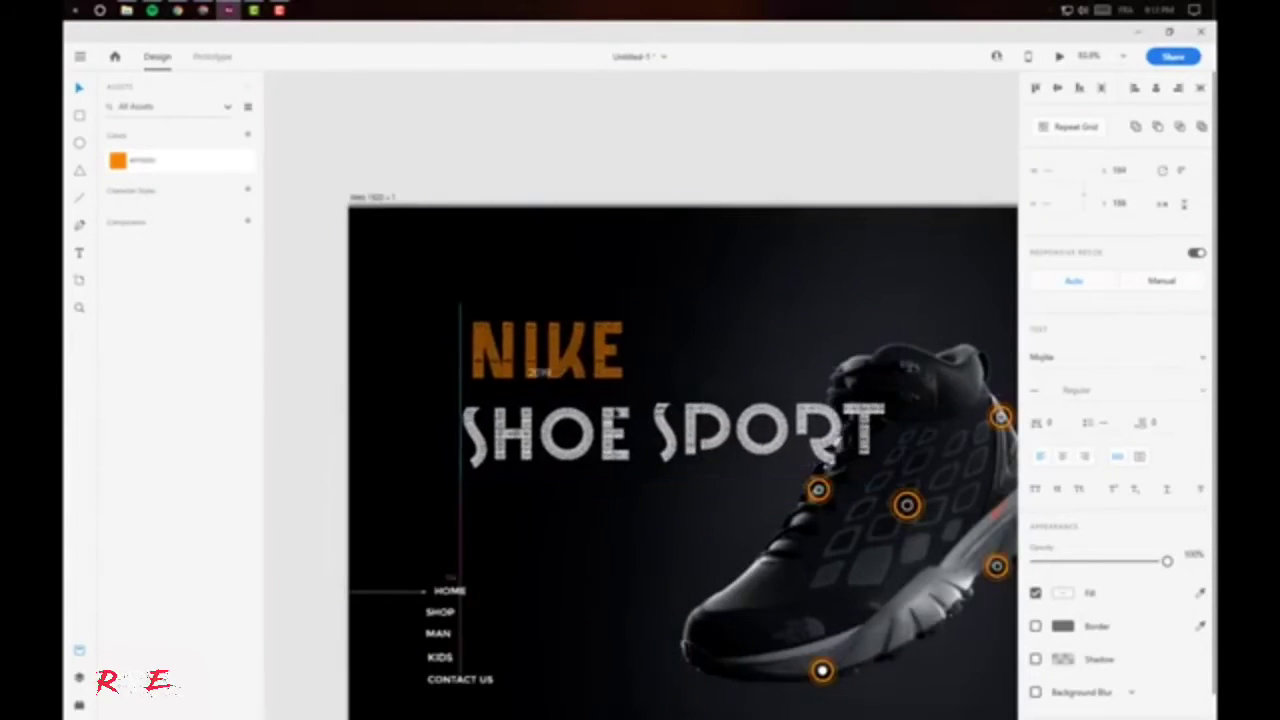
- Change SPORT's opacity and apply a new font from the font list
drag(1166, 561, 1088, 561)
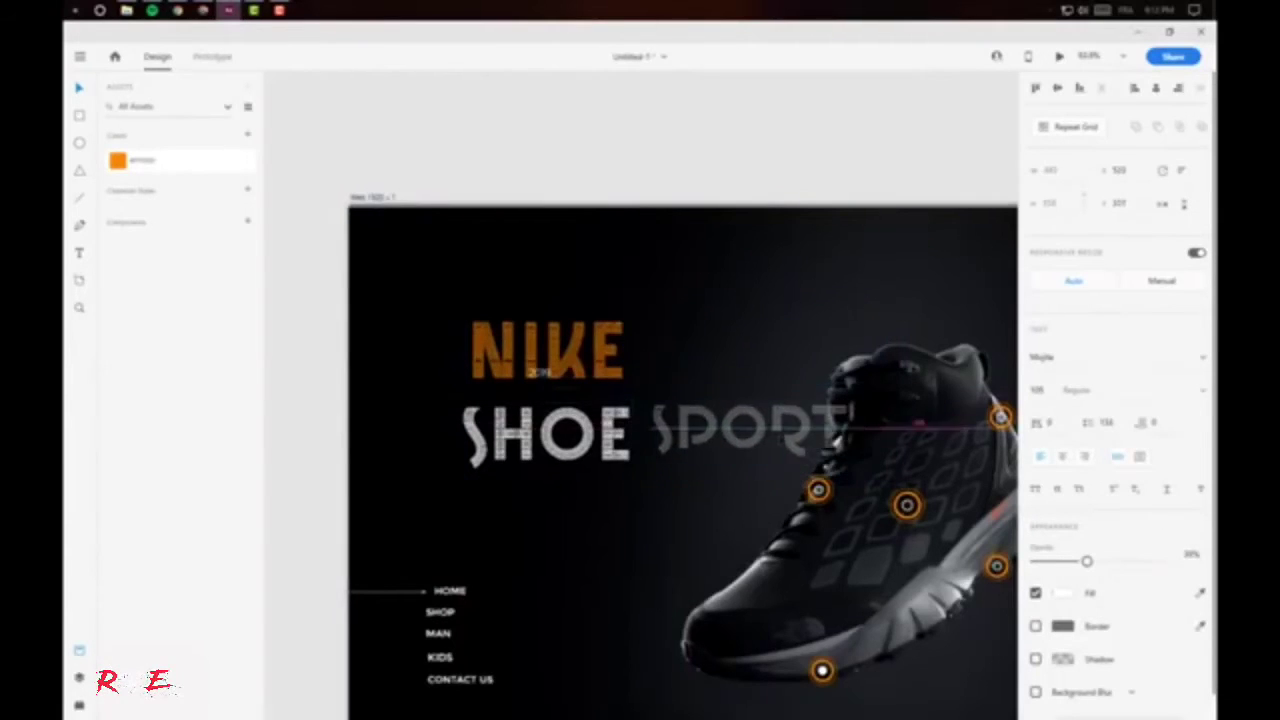
click(559, 342)
scroll(559, 342, up, 3)
scroll(447, 290, up, 2)
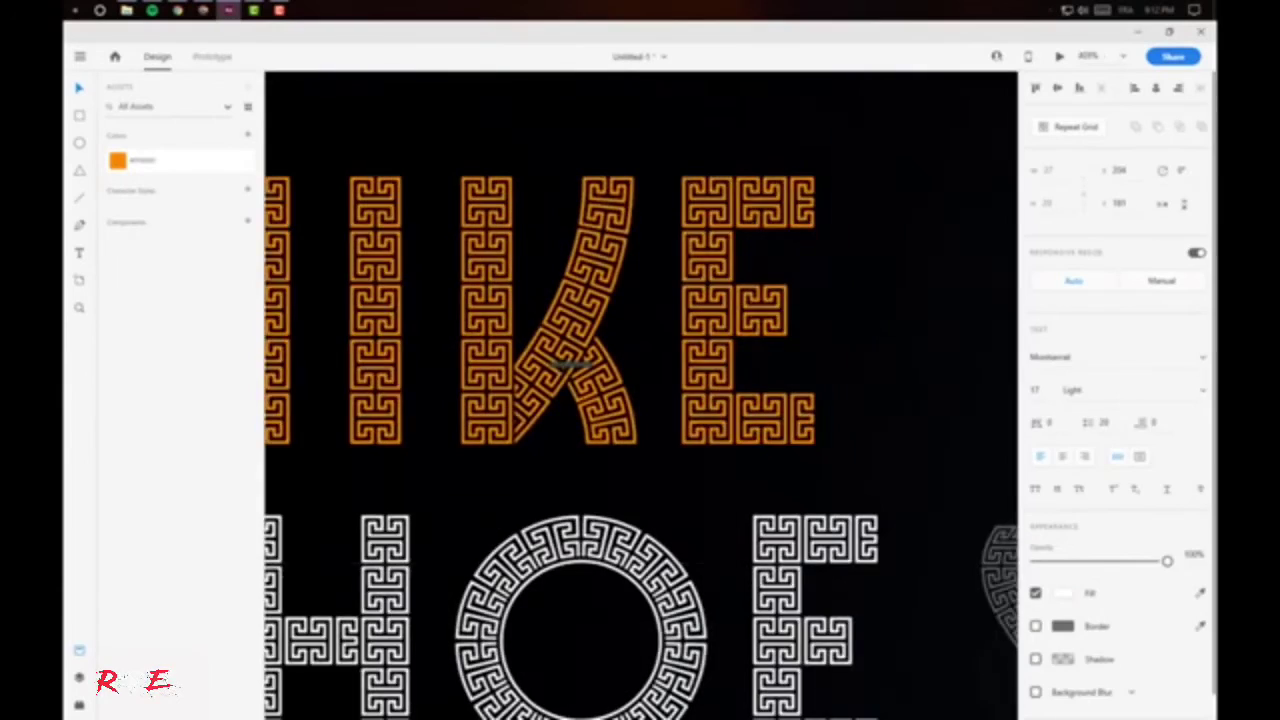
scroll(560, 340, down, 5)
click(1118, 357)
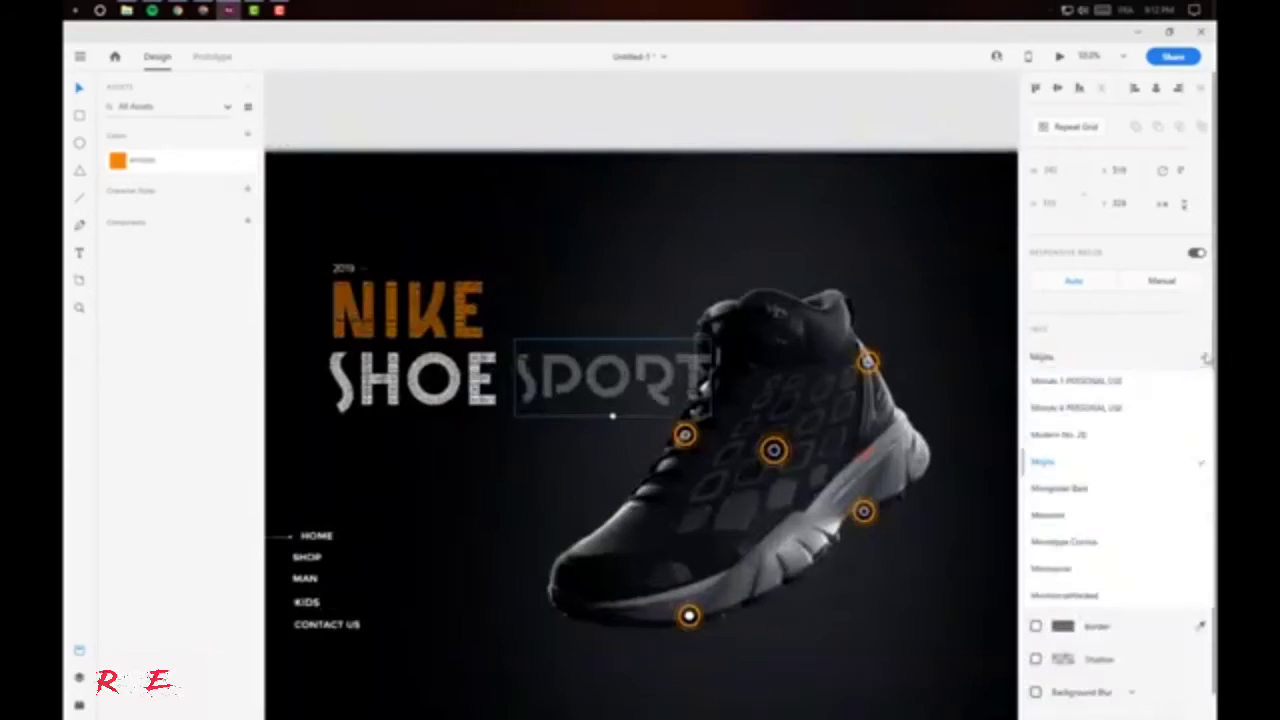
key(Return)
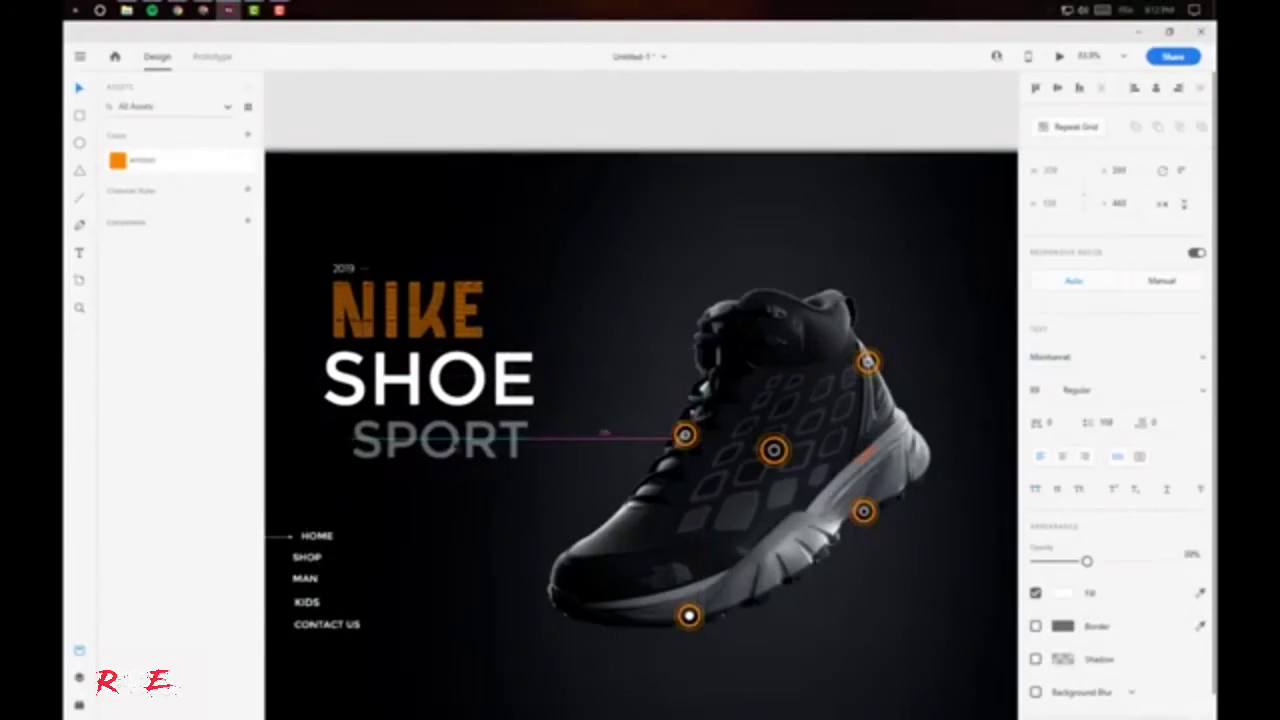
- Make SHOE smaller and SPORT larger, and line SPORT up level with SHOE
scroll(399, 350, up, 2)
scroll(399, 350, down, 2)
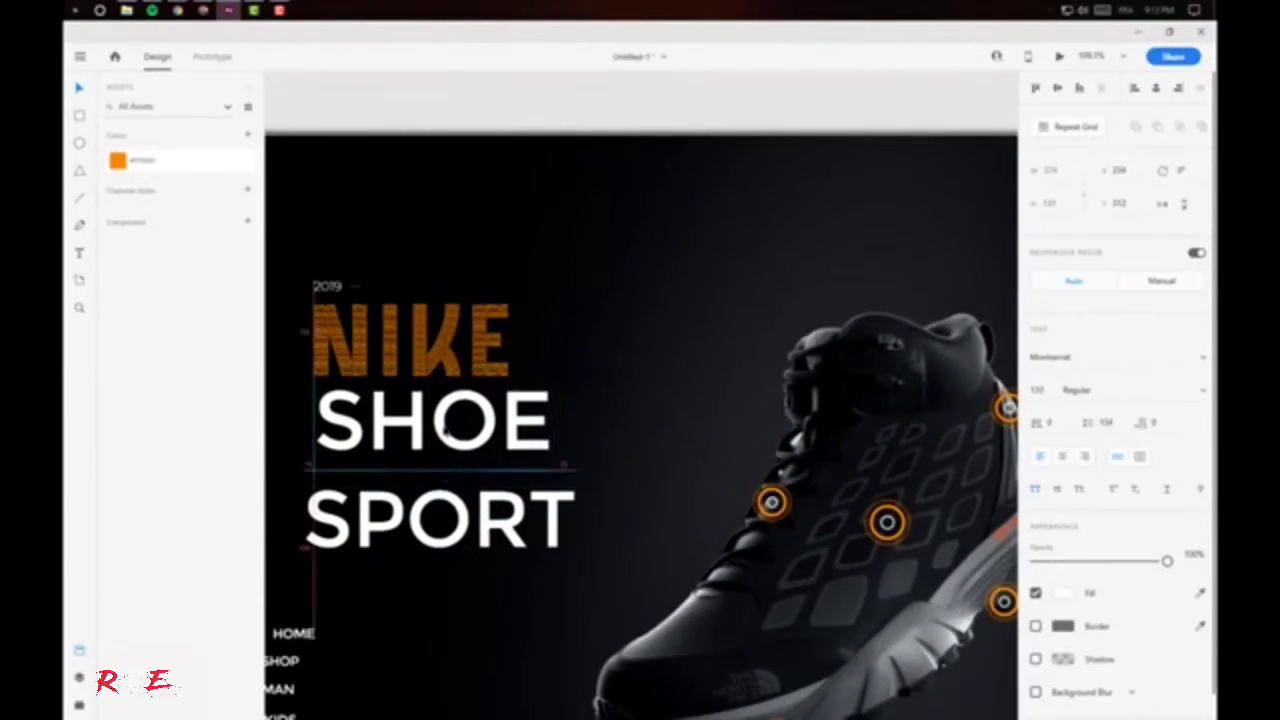
drag(440, 520, 445, 505)
click(623, 449)
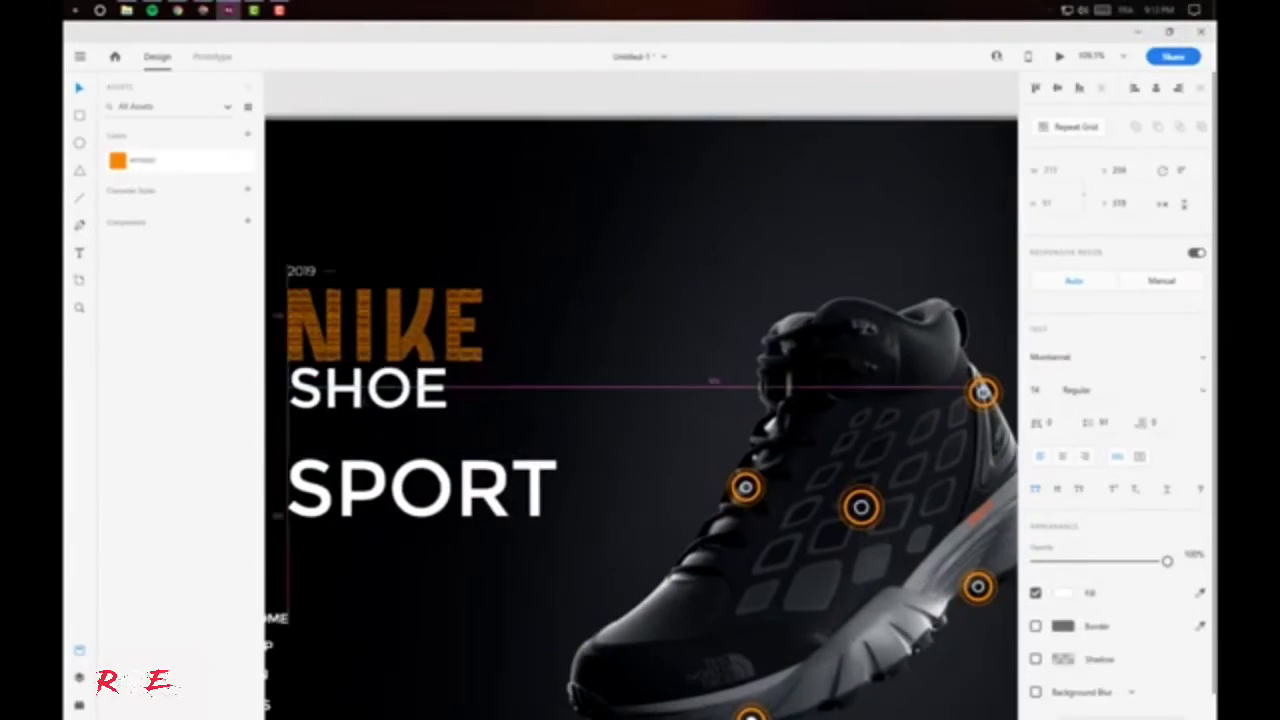
mouse_move(376, 486)
mouse_down()
mouse_move(533, 400)
mouse_move(414, 486)
mouse_up()
double_click(414, 486)
- Finish typing JUST DO IT, change its weight and move it beside '2019 —'
text(JUST DO I)
key(ctrl+0)
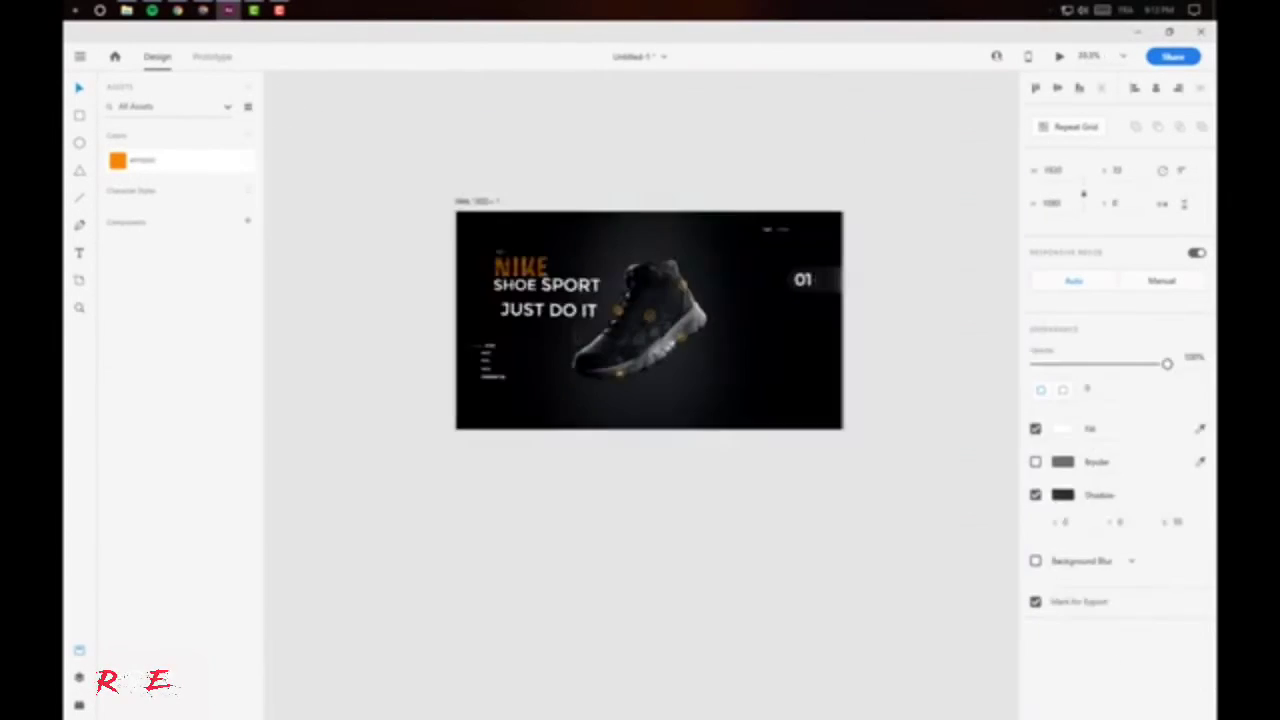
ctrl+scroll(628, 335, up, 3)
ctrl+scroll(777, 443, up, 3)
drag(777, 449, 510, 362)
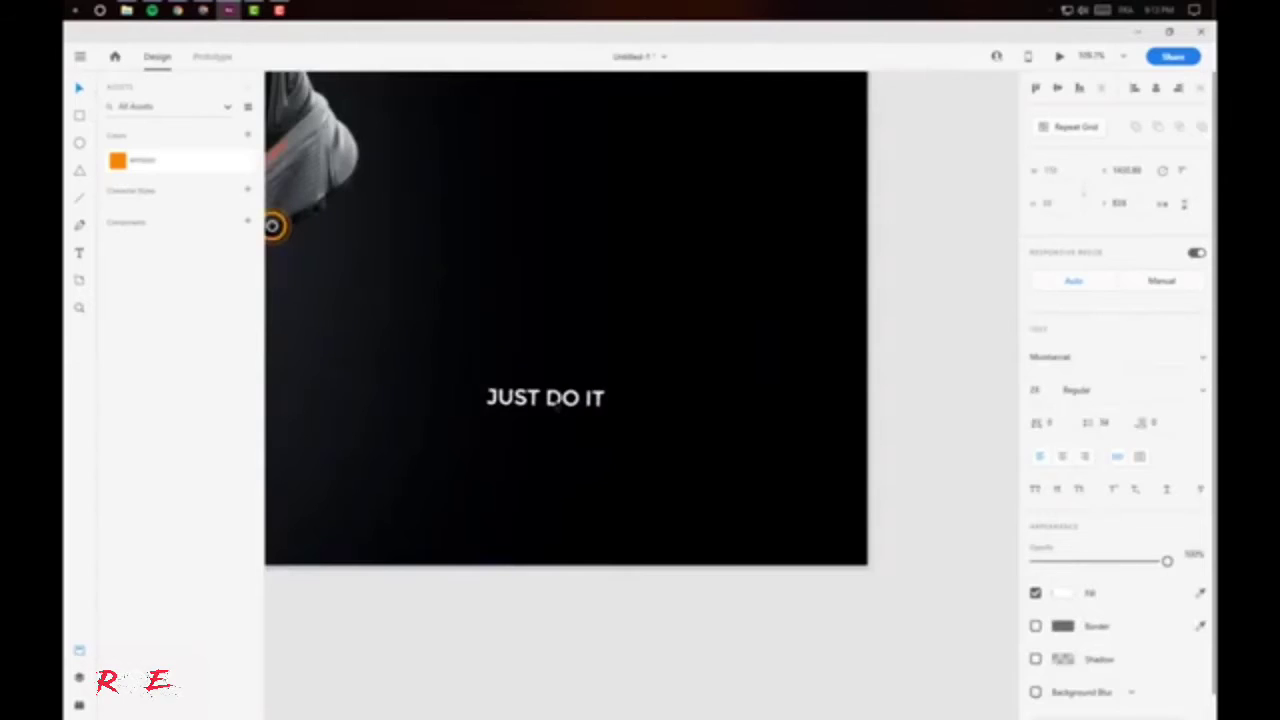
ctrl+scroll(510, 440, down, 3)
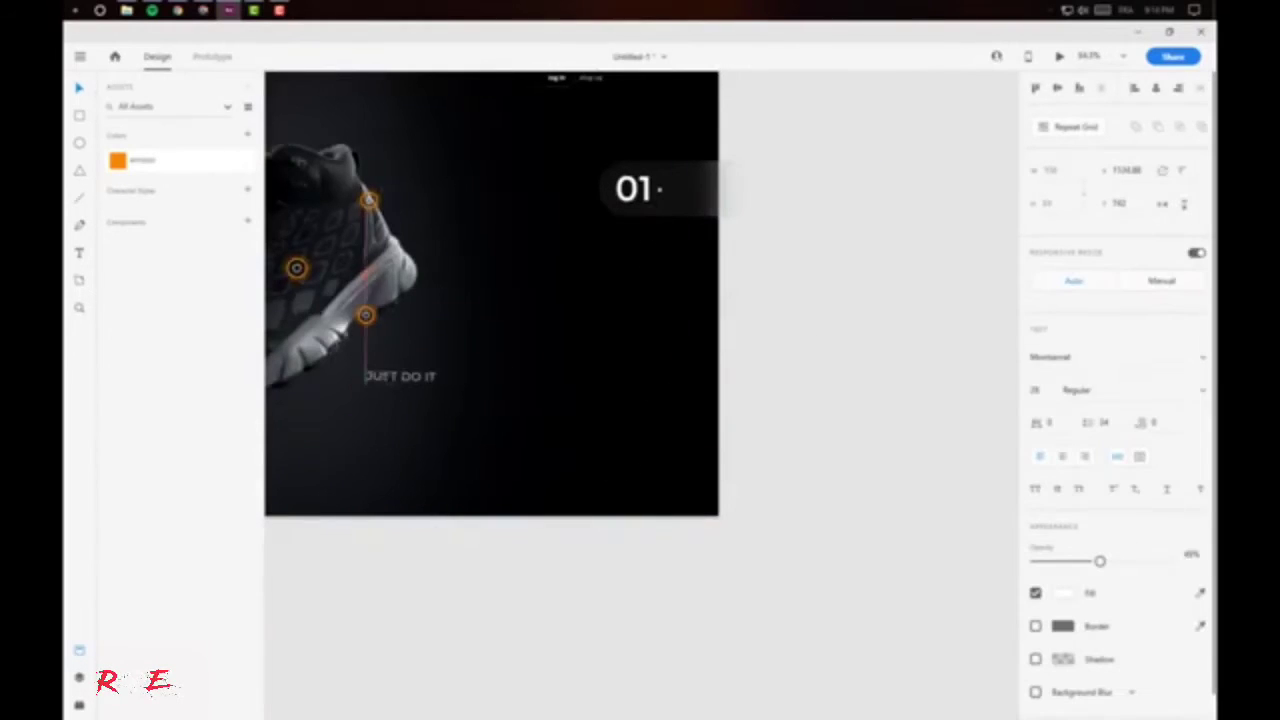
ctrl+scroll(860, 640, down, 5)
click(151, 10)
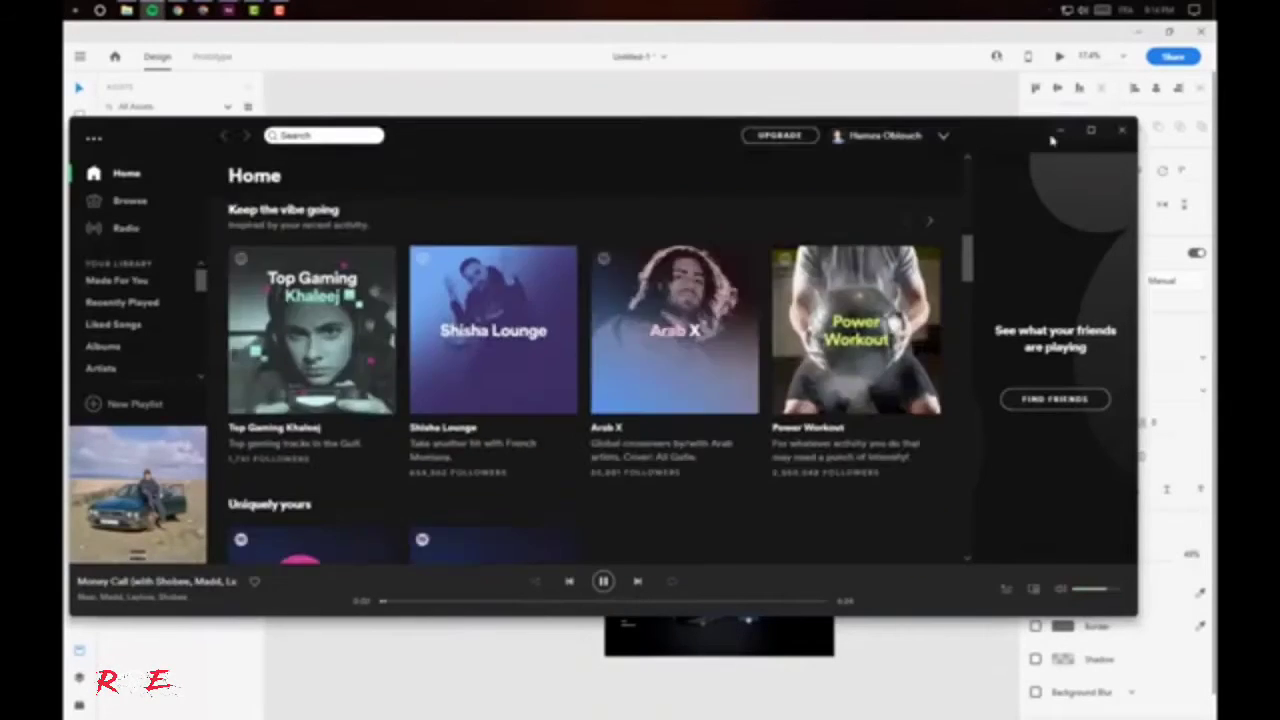
click(1061, 130)
ctrl+scroll(640, 360, up, 5)
click(1135, 390)
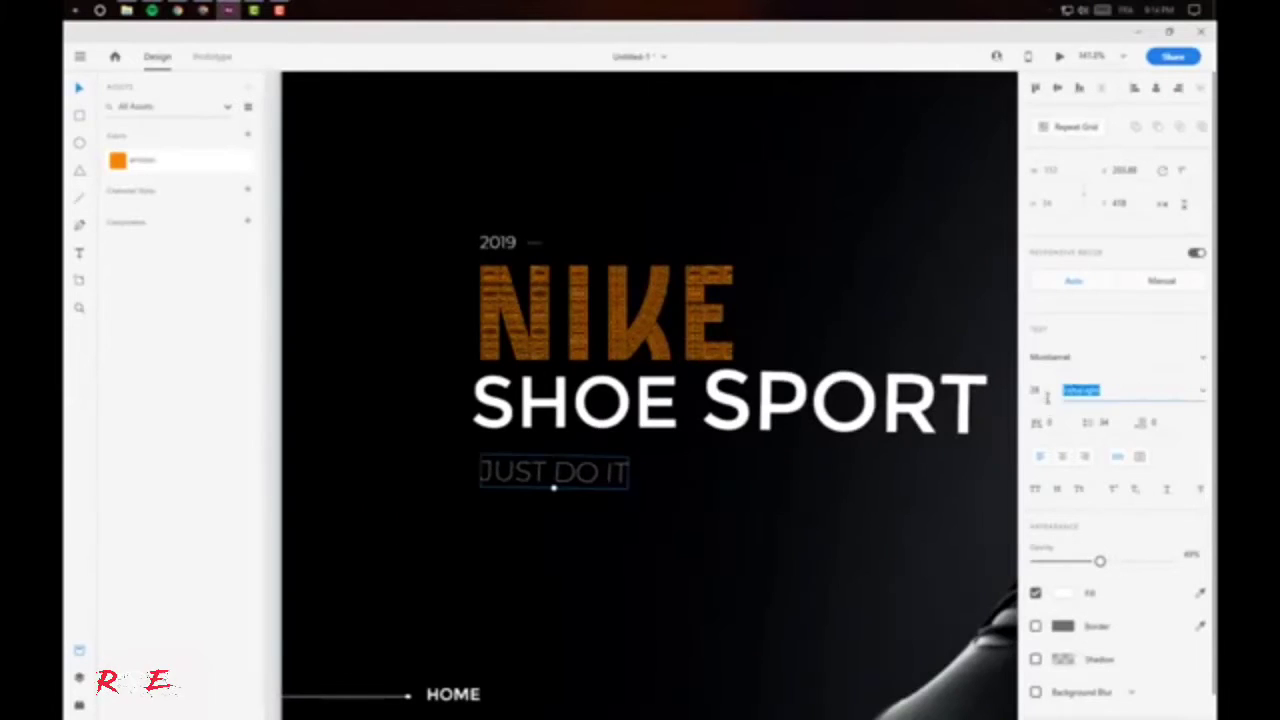
drag(554, 478, 618, 243)
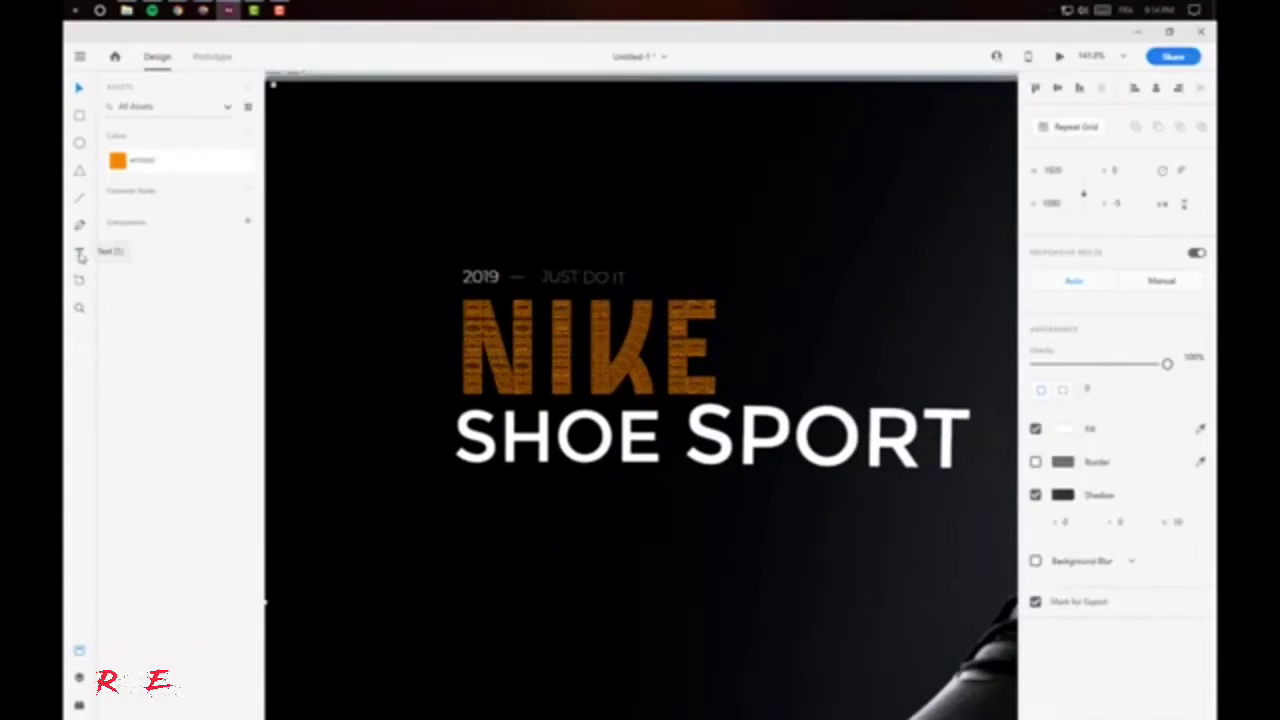
- Draw a rectangle under SHOE SPORT with no fill and an orange outline
ctrl+scroll(390, 465, up, 2)
drag(349, 483, 580, 422)
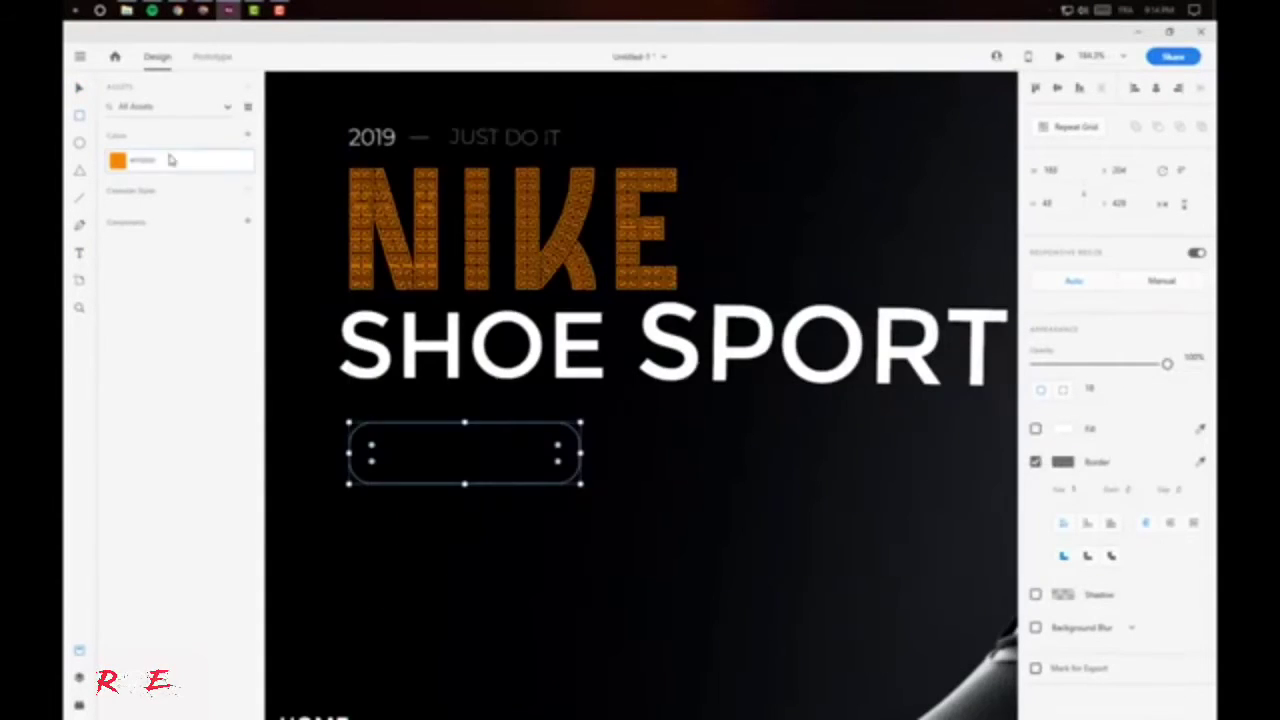
click(118, 160)
click(1062, 461)
- Type the label SHOPE inside the orange outlined button
click(575, 487)
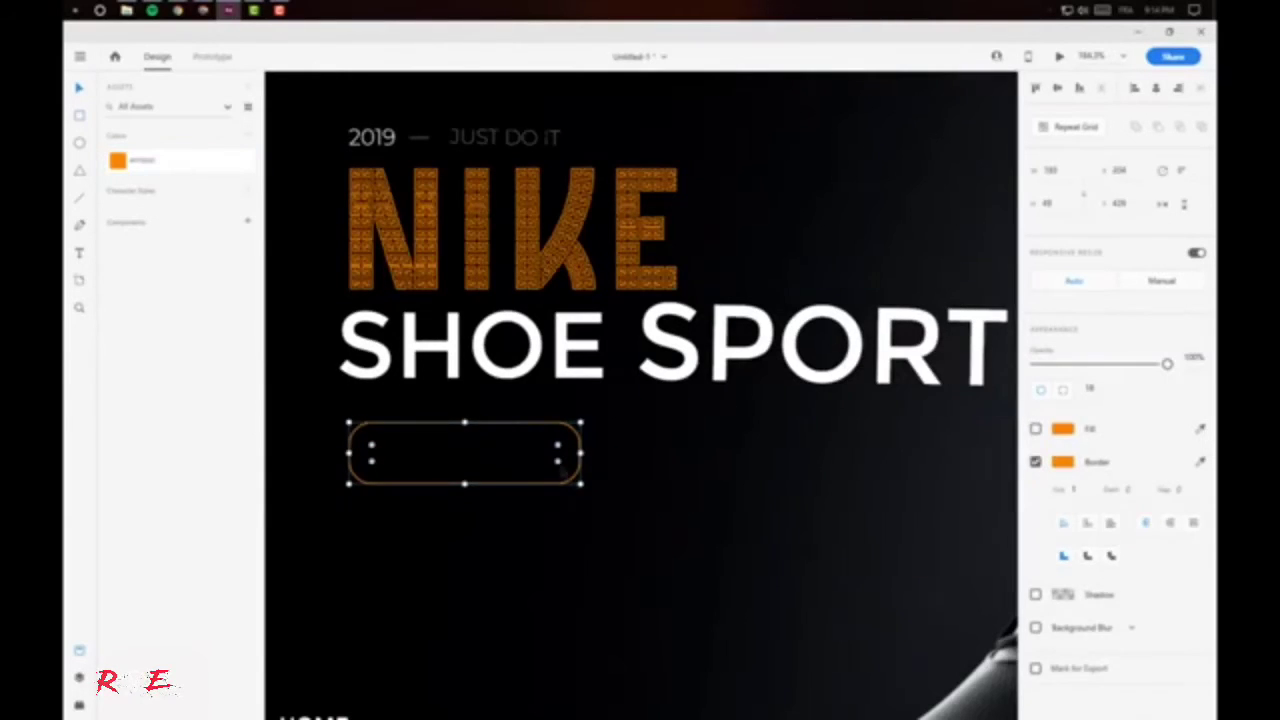
click(575, 487)
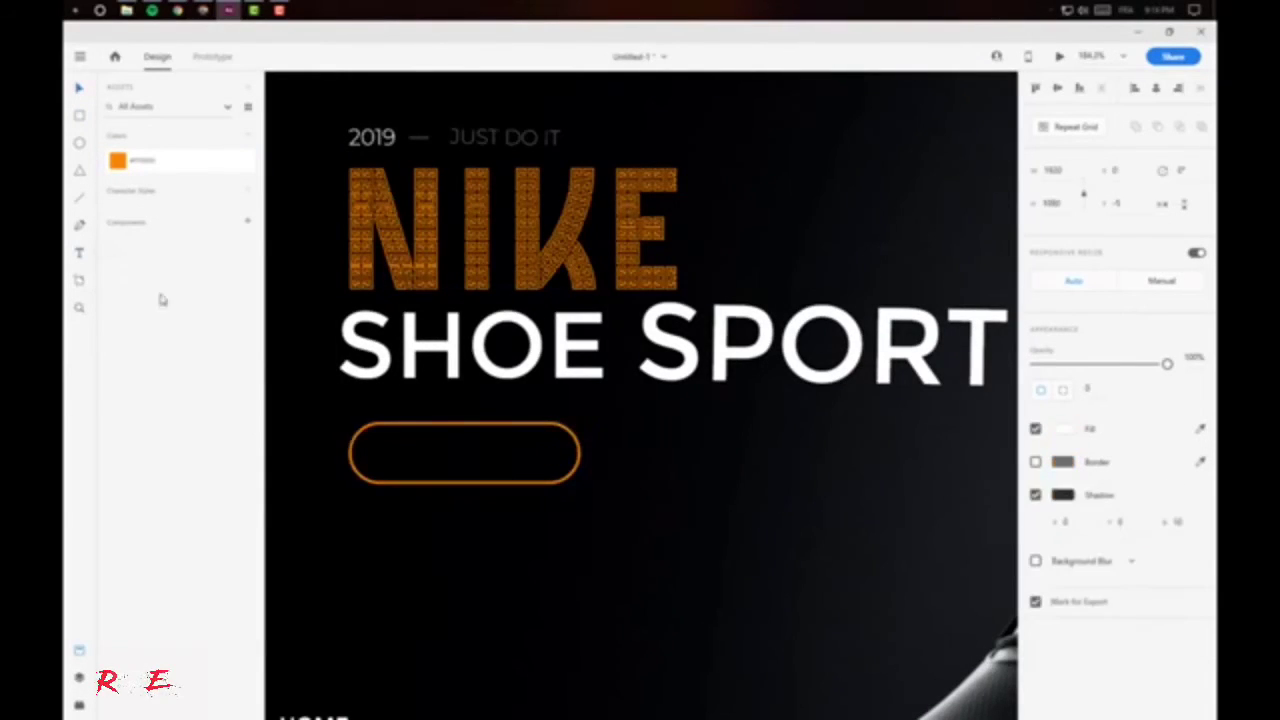
click(397, 452)
text(SHOPE)
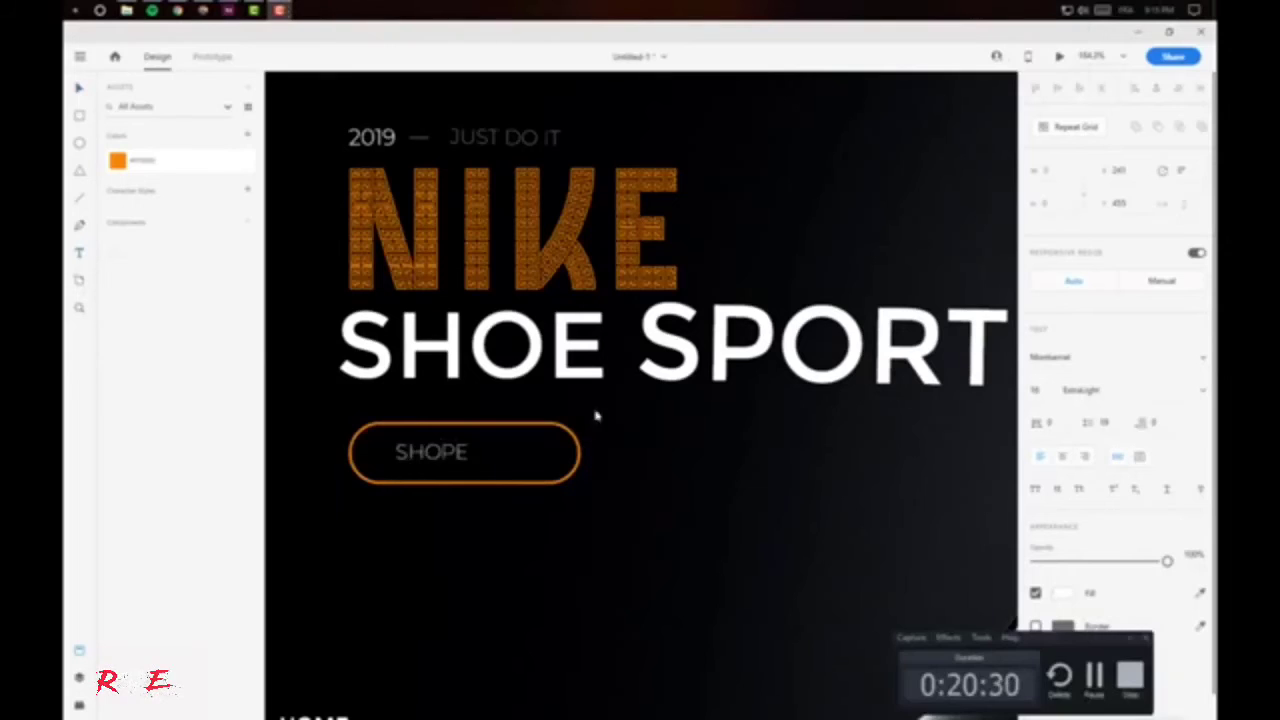
scroll(400, 464, up, 3)
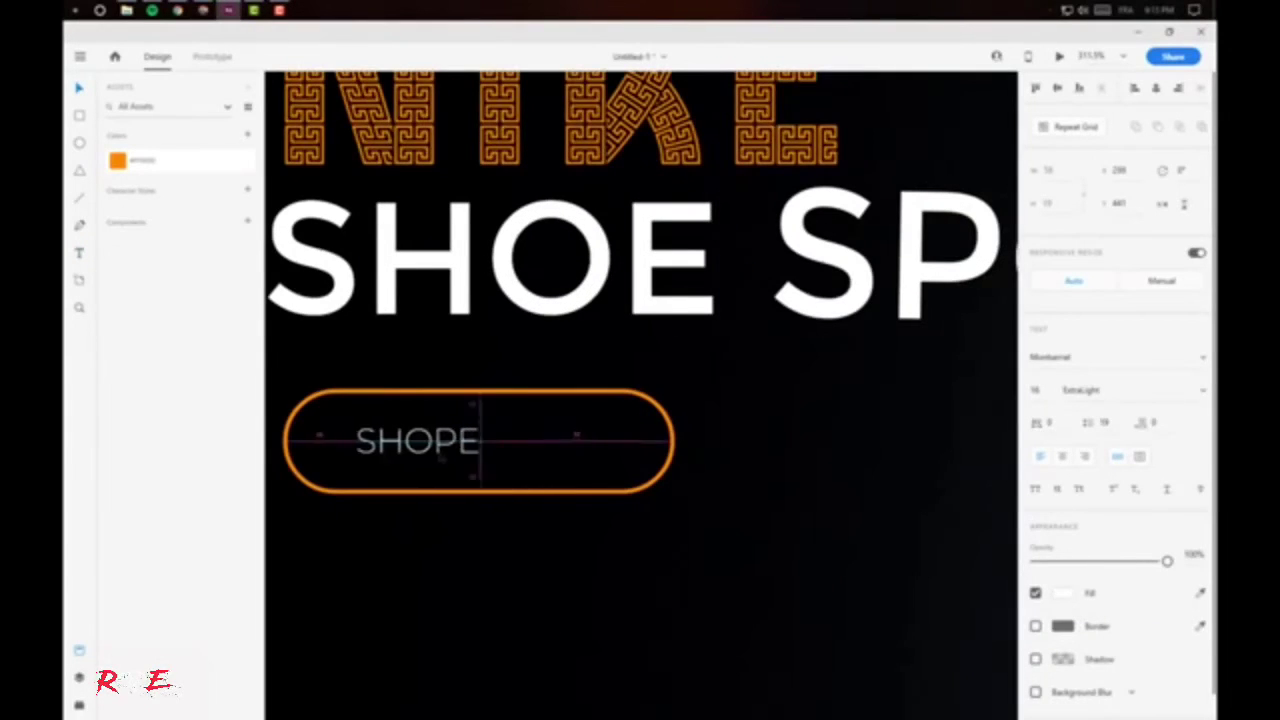
key(Escape)
- Place a copy of the orange outlined button to the right of SHOPE
key(ctrl+0)
scroll(506, 468, up, 3)
mouse_move(506, 468)
mouse_down()
mouse_move(706, 474)
mouse_move(710, 491)
mouse_up()
- Draw an orange-filled four-sided Pen shape, then delete it
key(p)
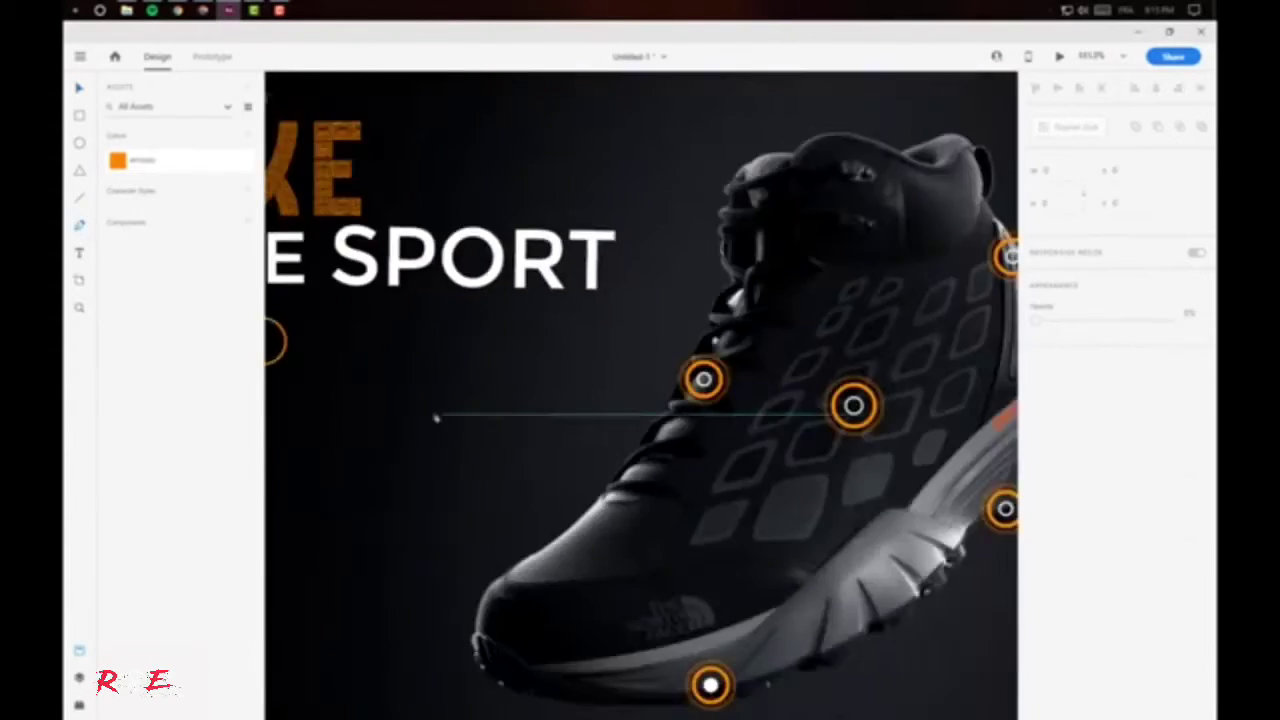
click(457, 380)
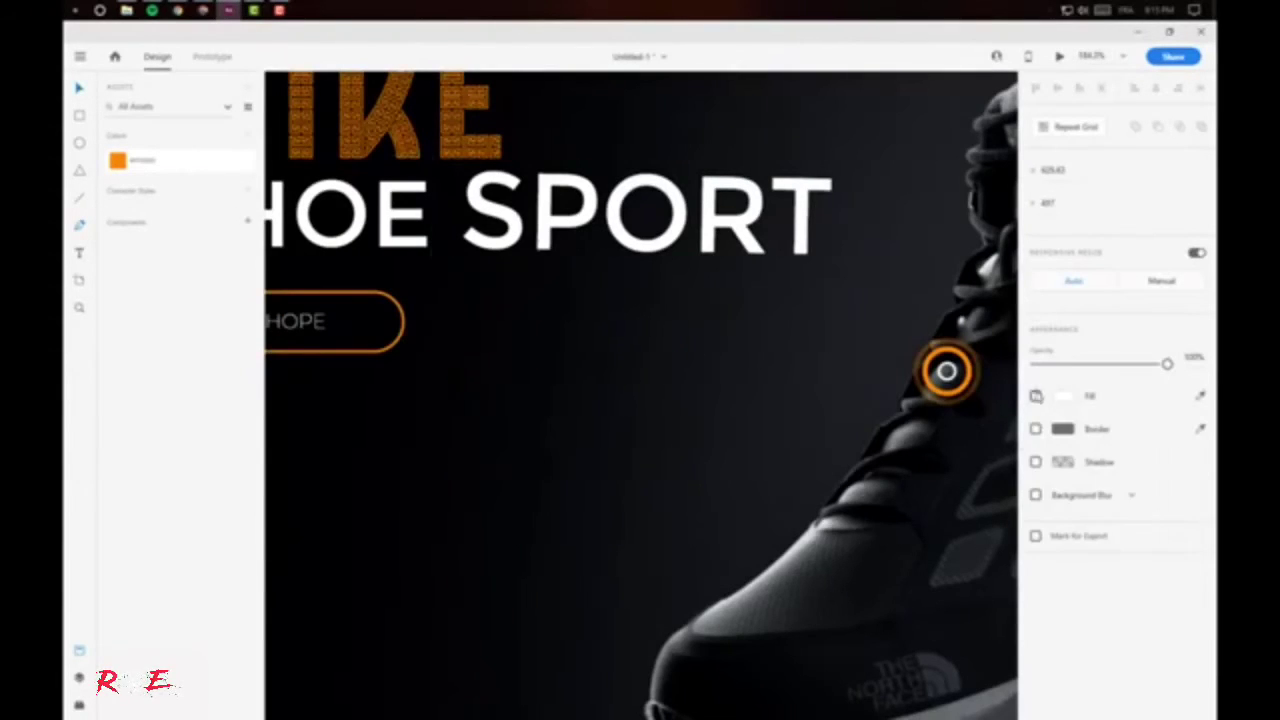
click(457, 380)
click(117, 160)
key(ctrl+0)
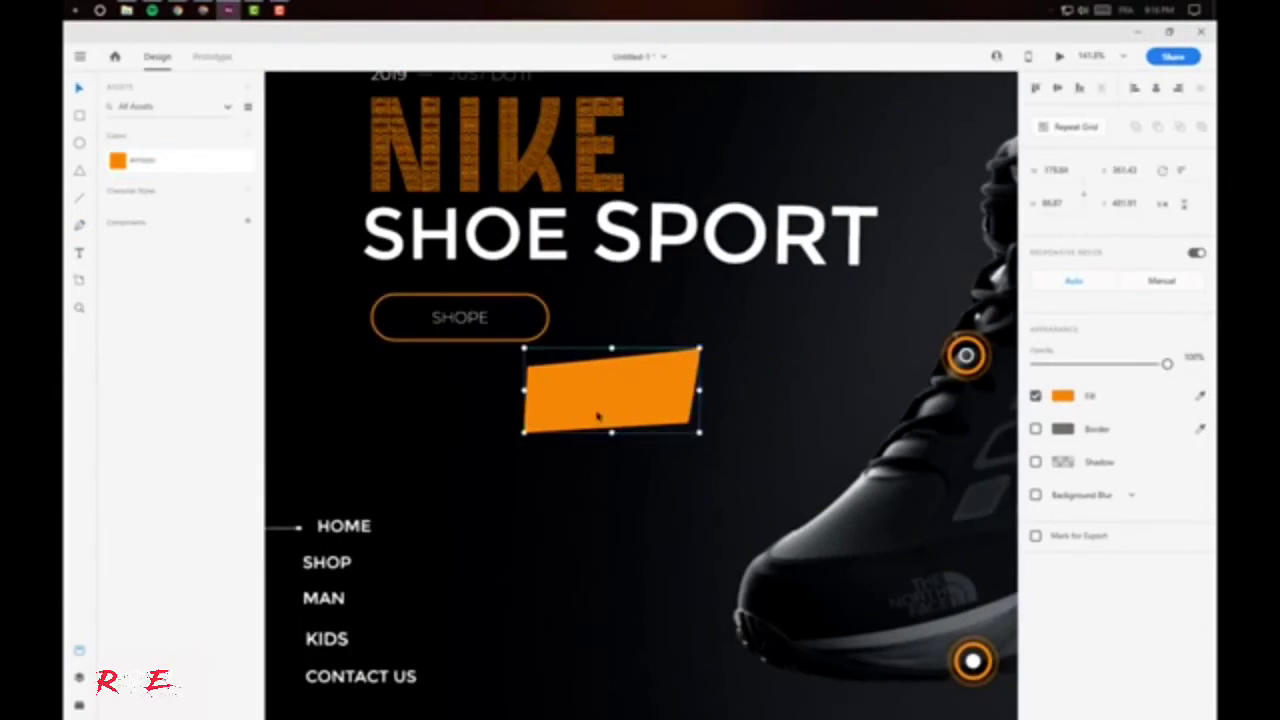
key(Delete)
- Copy the button outline lower left and add a text box for the 218$ price
drag(471, 344, 602, 421)
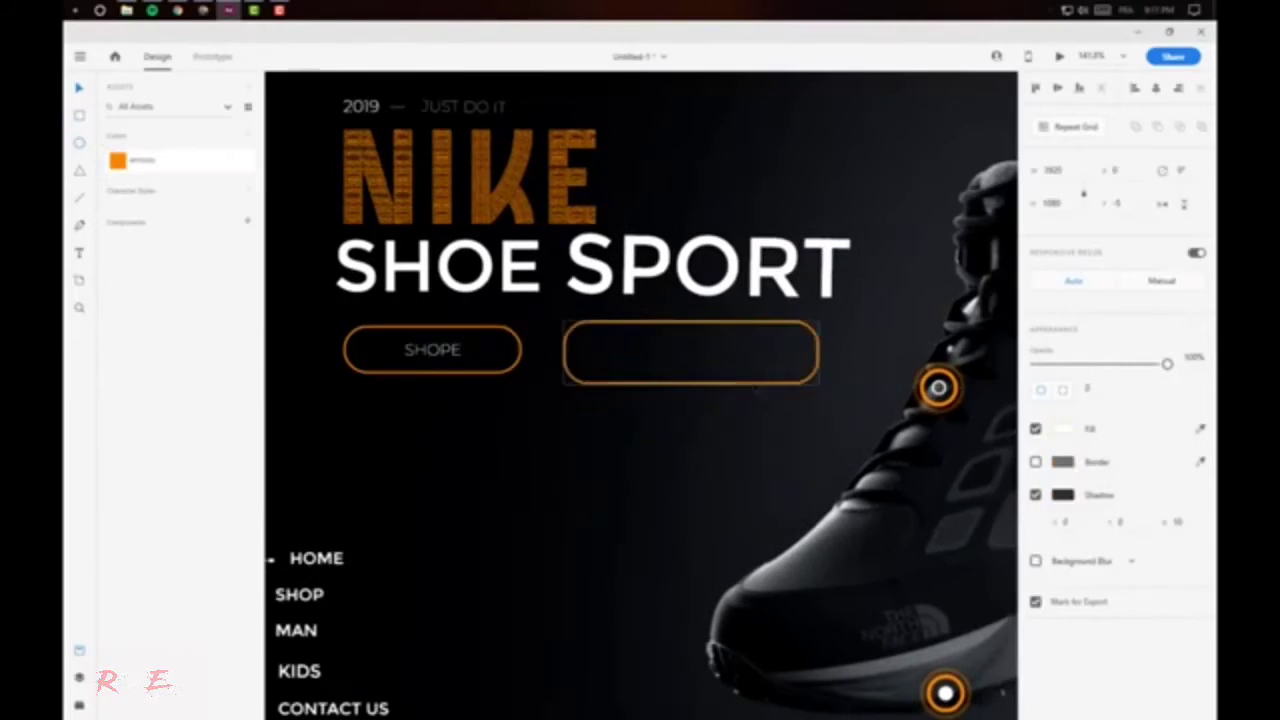
drag(755, 385, 605, 468)
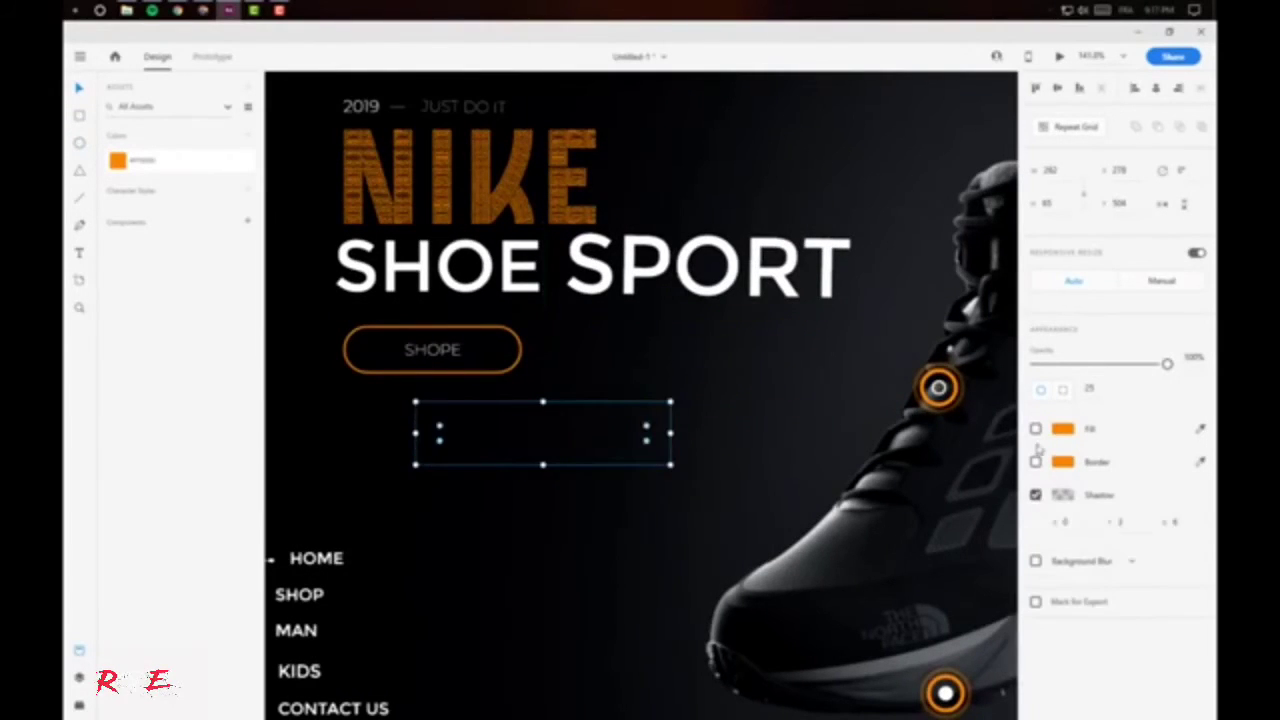
key(t)
click(641, 472)
text(218$)
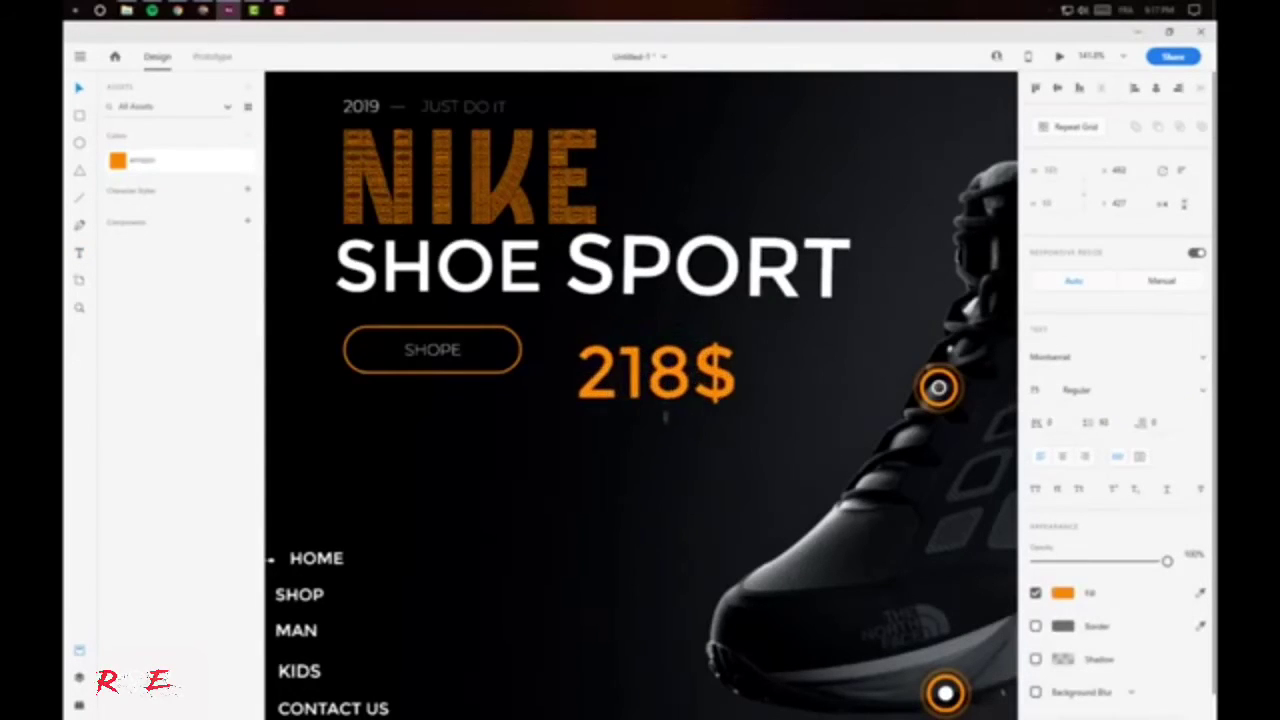
scroll(640, 390, down, 5)
scroll(640, 390, up, 3)
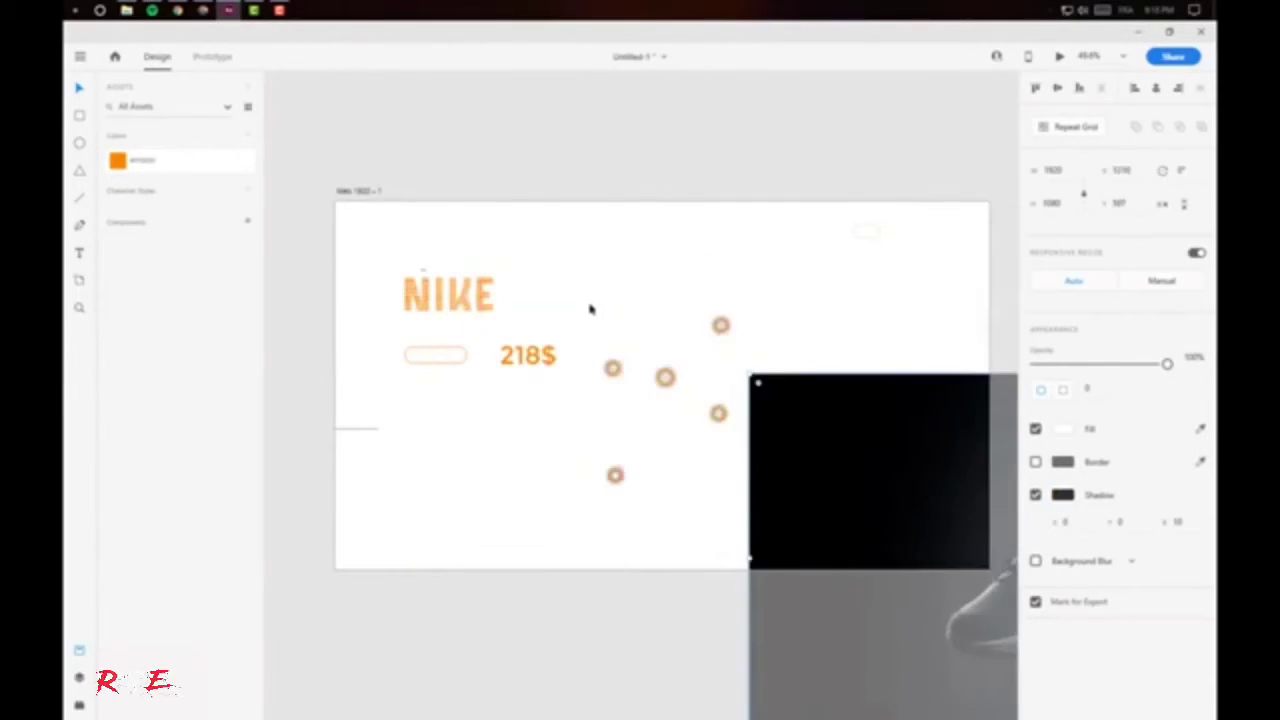
- Bring the shoe image back over the artboard and shift the hotspot circles slightly left
right_click(690, 435)
click(790, 400)
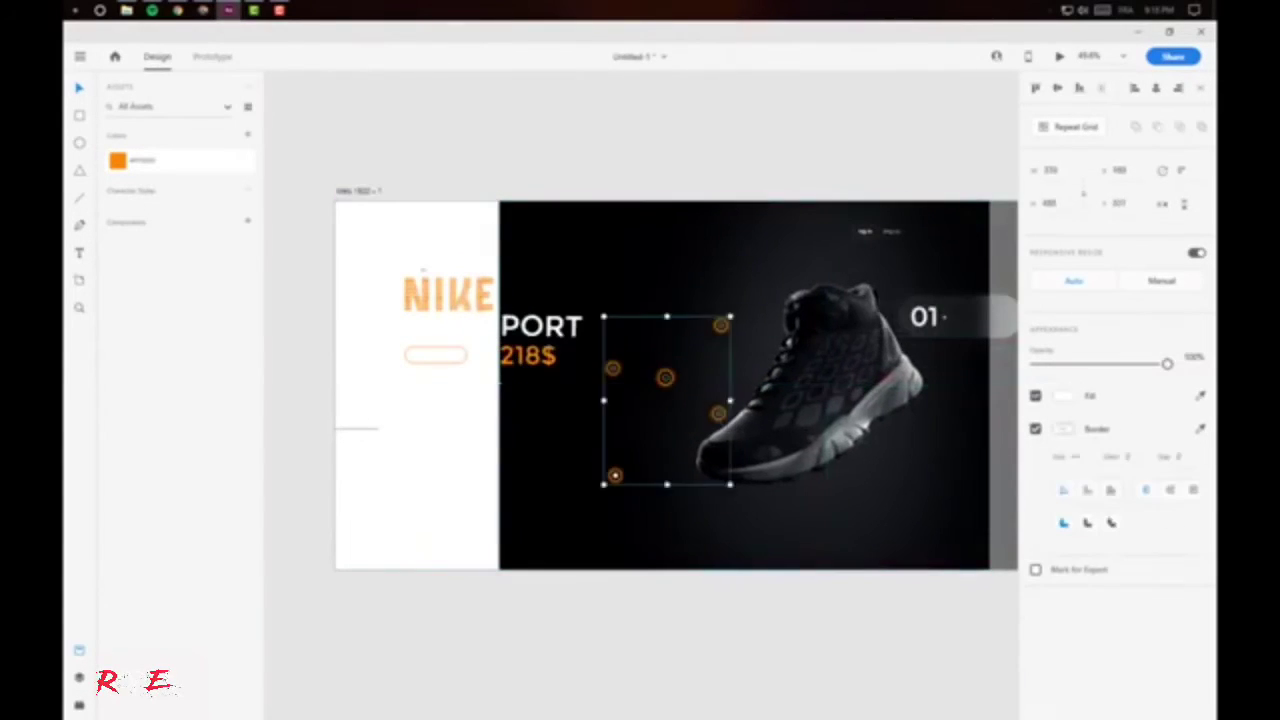
drag(818, 373, 791, 371)
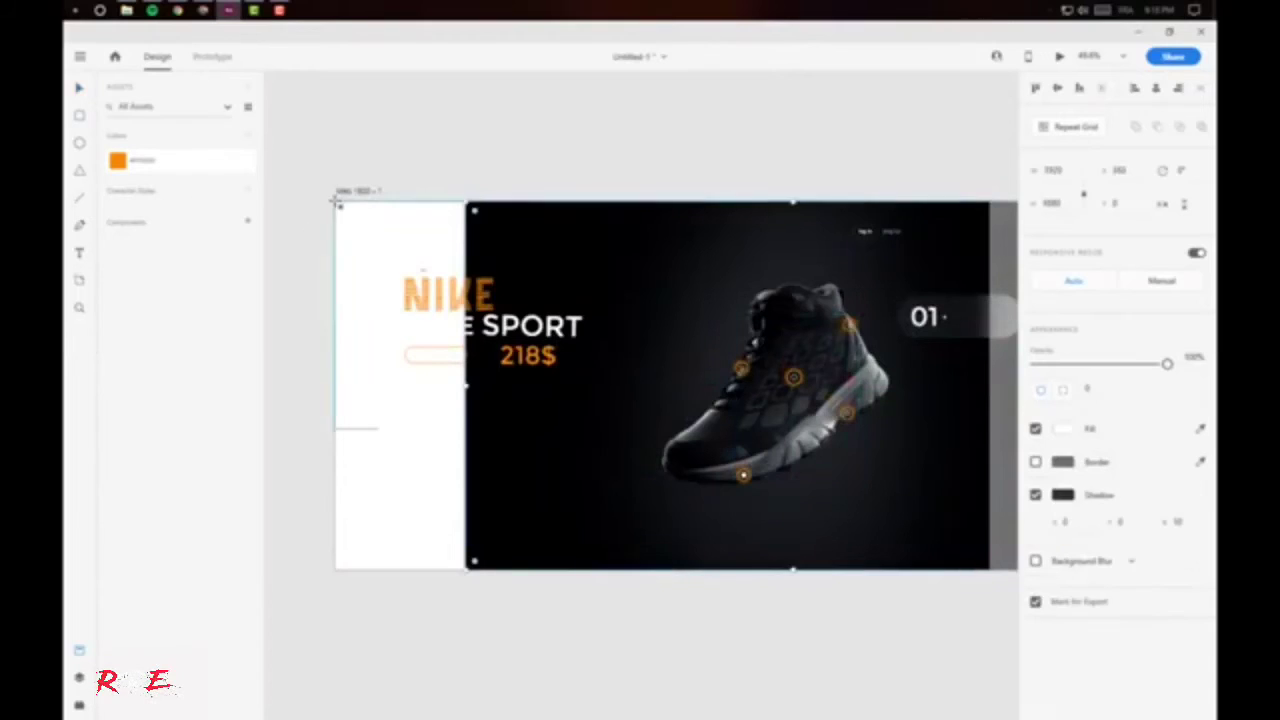
- Cover the artboard's left strip with a borderless black rectangle sent behind the artwork
drag(337, 200, 466, 577)
click(1035, 461)
click(1200, 428)
click(800, 371)
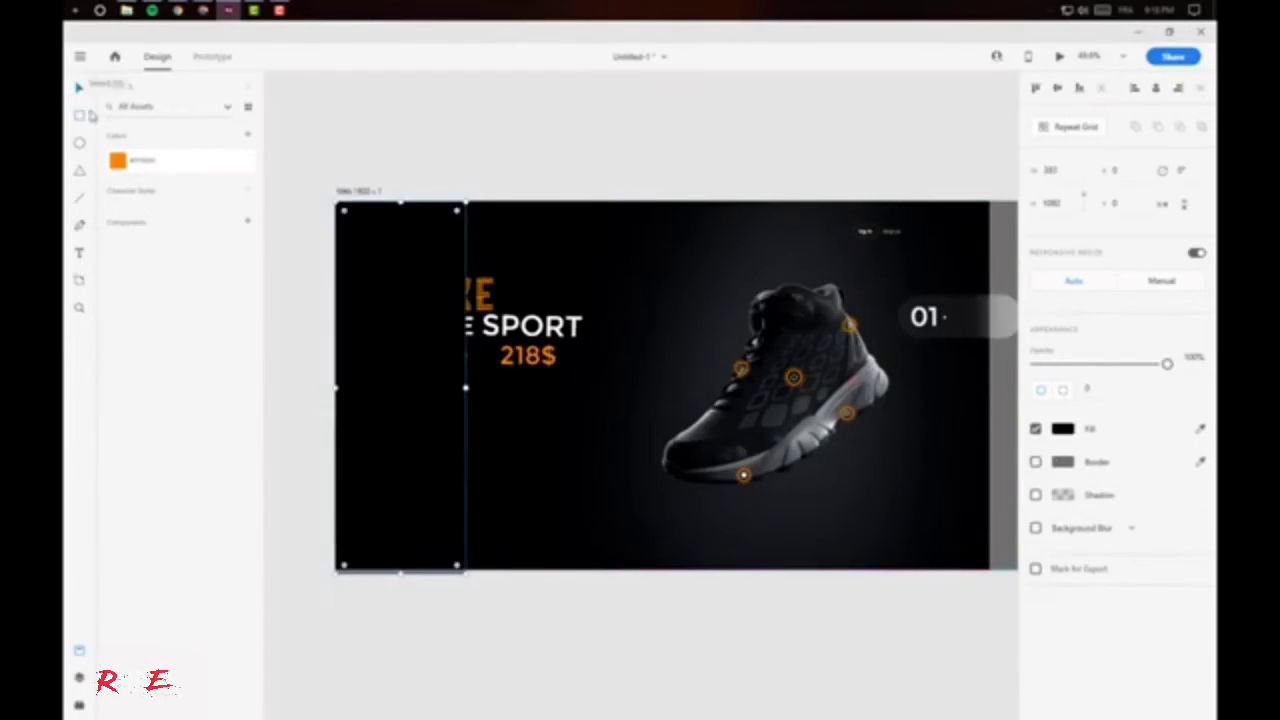
right_click(400, 380)
click(640, 380)
click(436, 591)
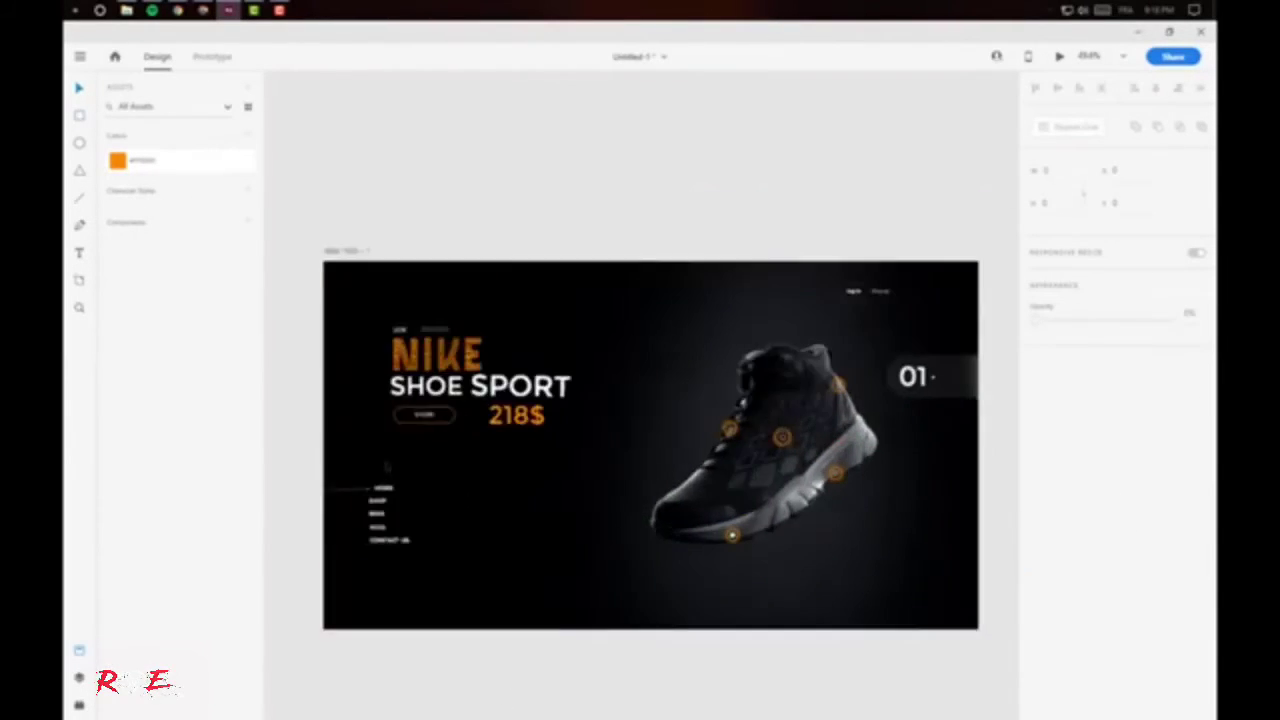
- Select the SHOPE button and zoom around the canvas to inspect it
scroll(440, 300, up, 2)
scroll(420, 355, up, 3)
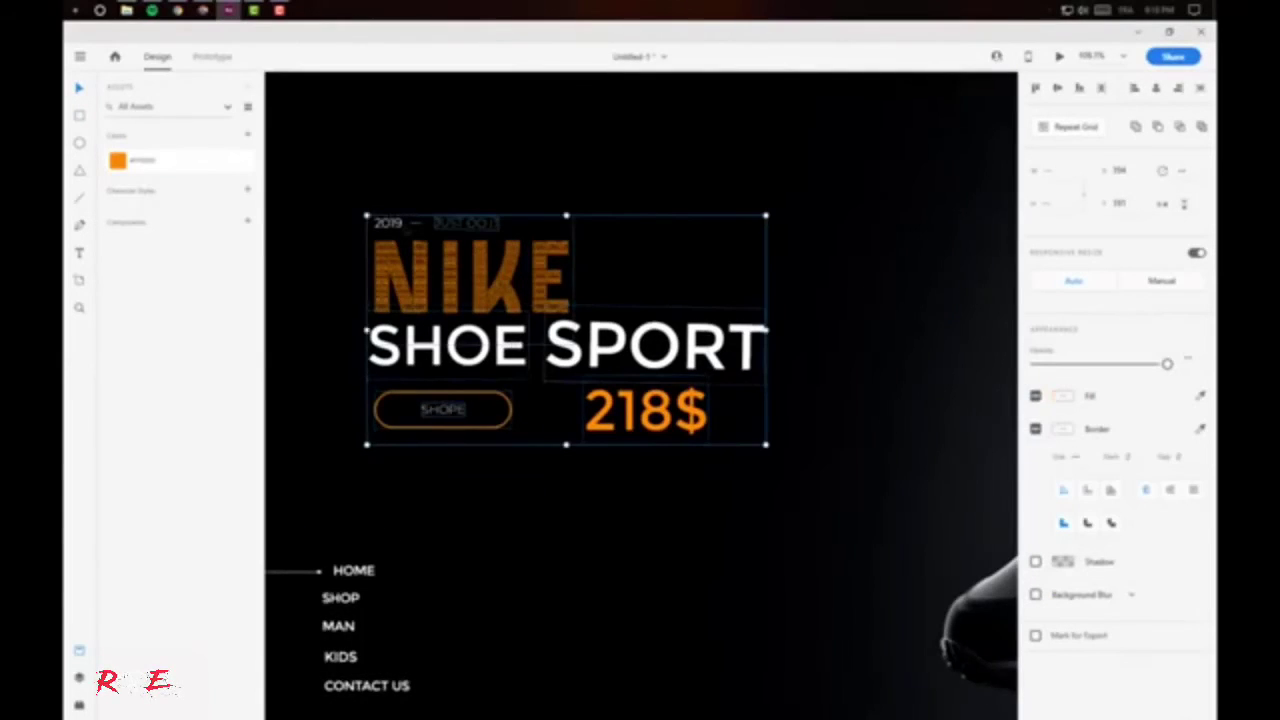
scroll(486, 363, down, 5)
scroll(486, 363, up, 2)
scroll(486, 363, up, 1)
scroll(486, 363, down, 1)
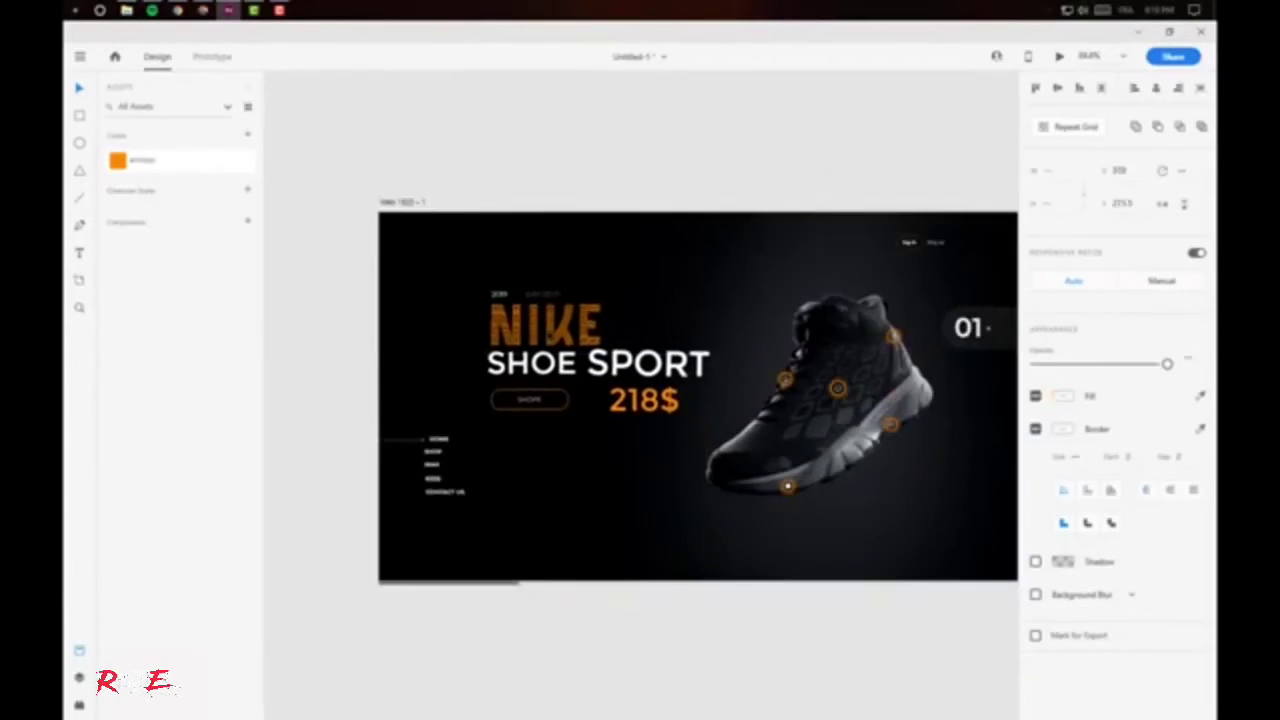
click(530, 399)
scroll(530, 399, up, 2)
scroll(530, 399, up, 1)
scroll(530, 399, up, 3)
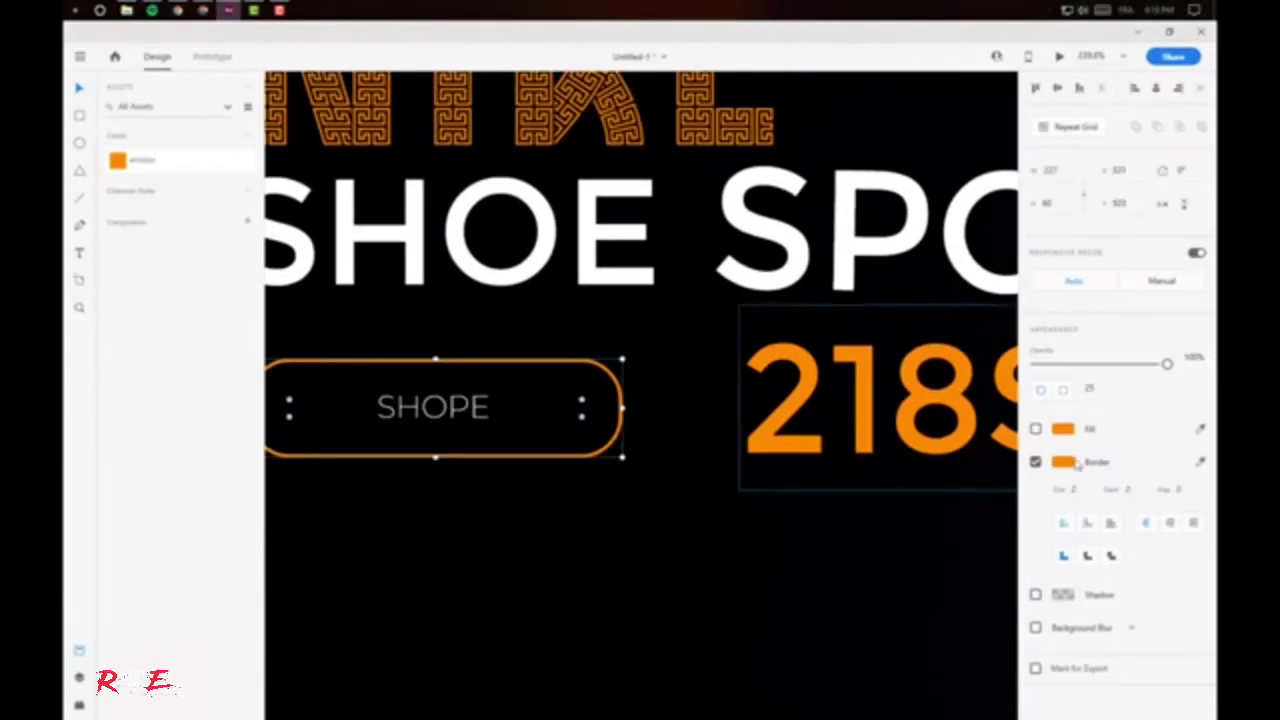
scroll(573, 408, down, 2)
scroll(573, 408, down, 1)
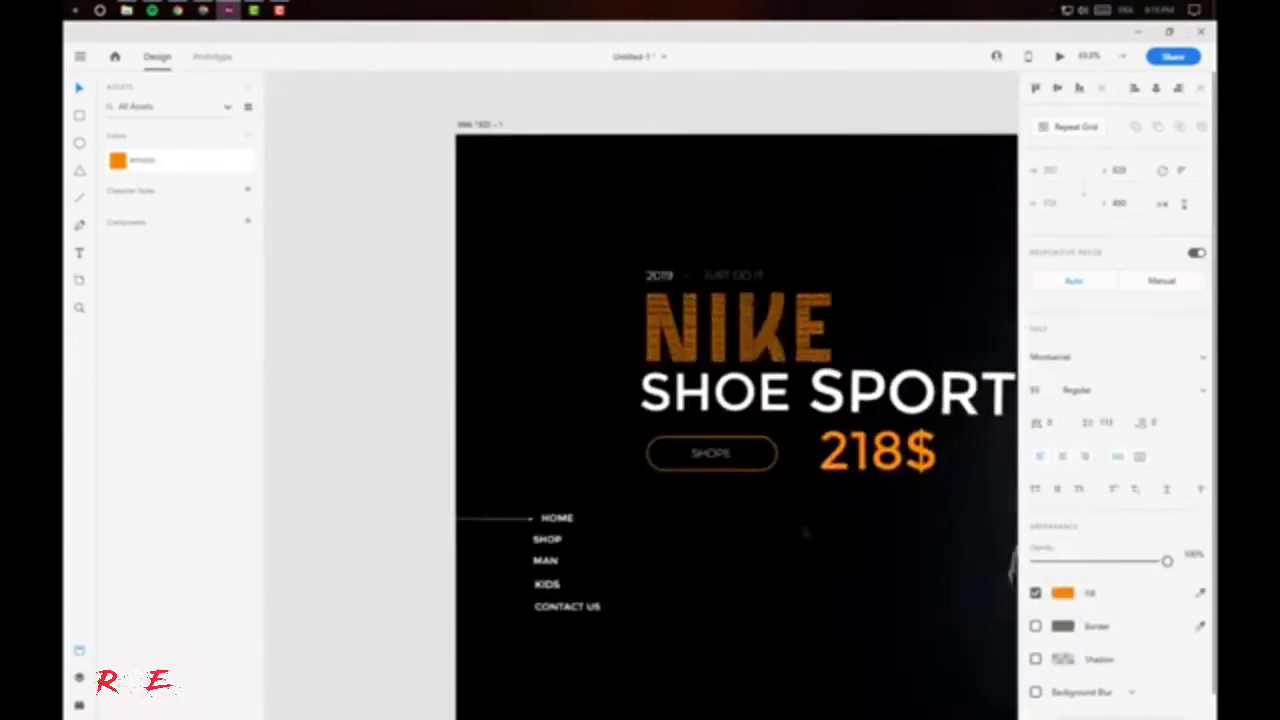
scroll(600, 400, down, 2)
scroll(530, 326, up, 3)
scroll(530, 326, down, 2)
- Search Flaticon for NIKE and download the swoosh icon as an SVG
click(178, 10)
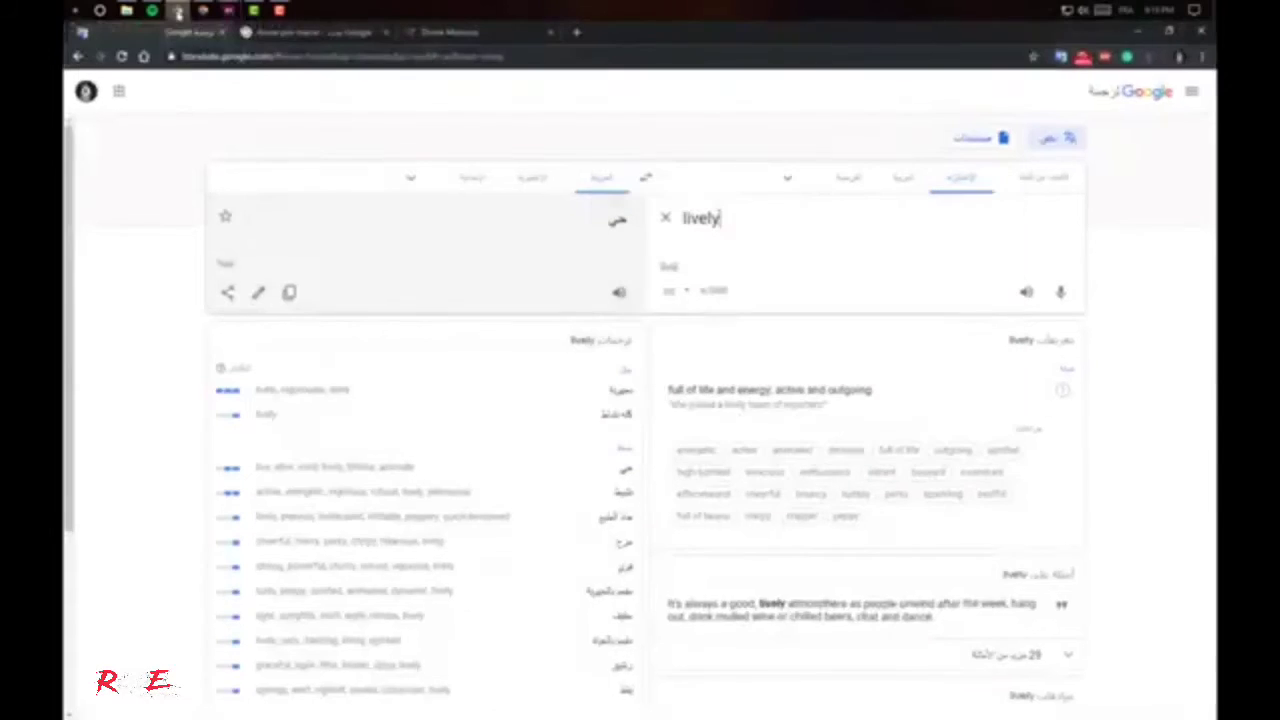
key(ctrl+Tab)
click(224, 12)
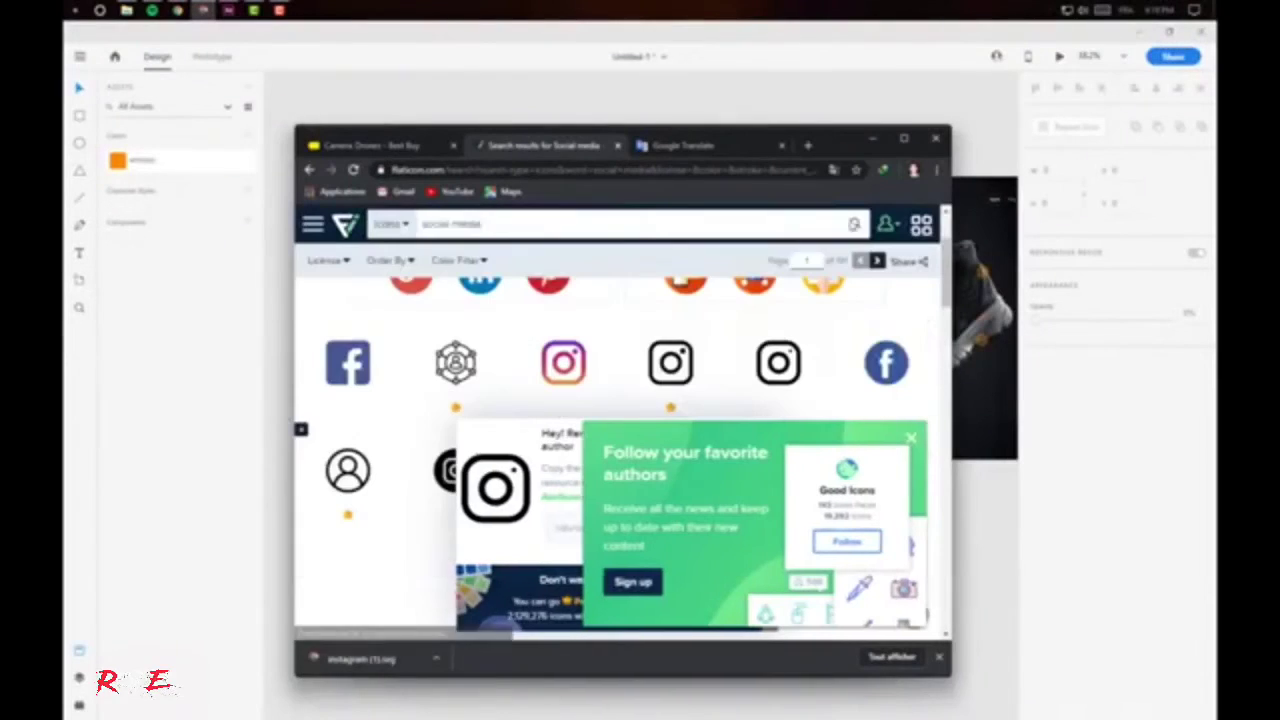
text(NIKE)
key(Return)
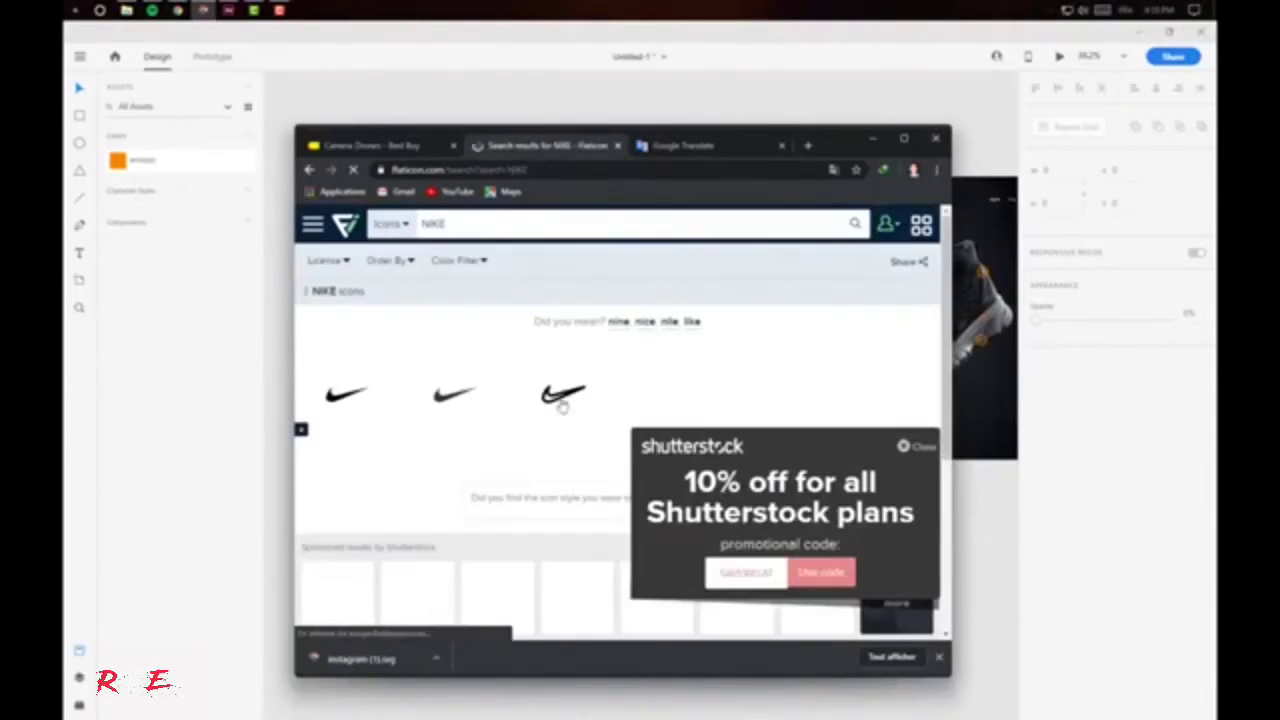
click(560, 400)
click(852, 313)
click(808, 455)
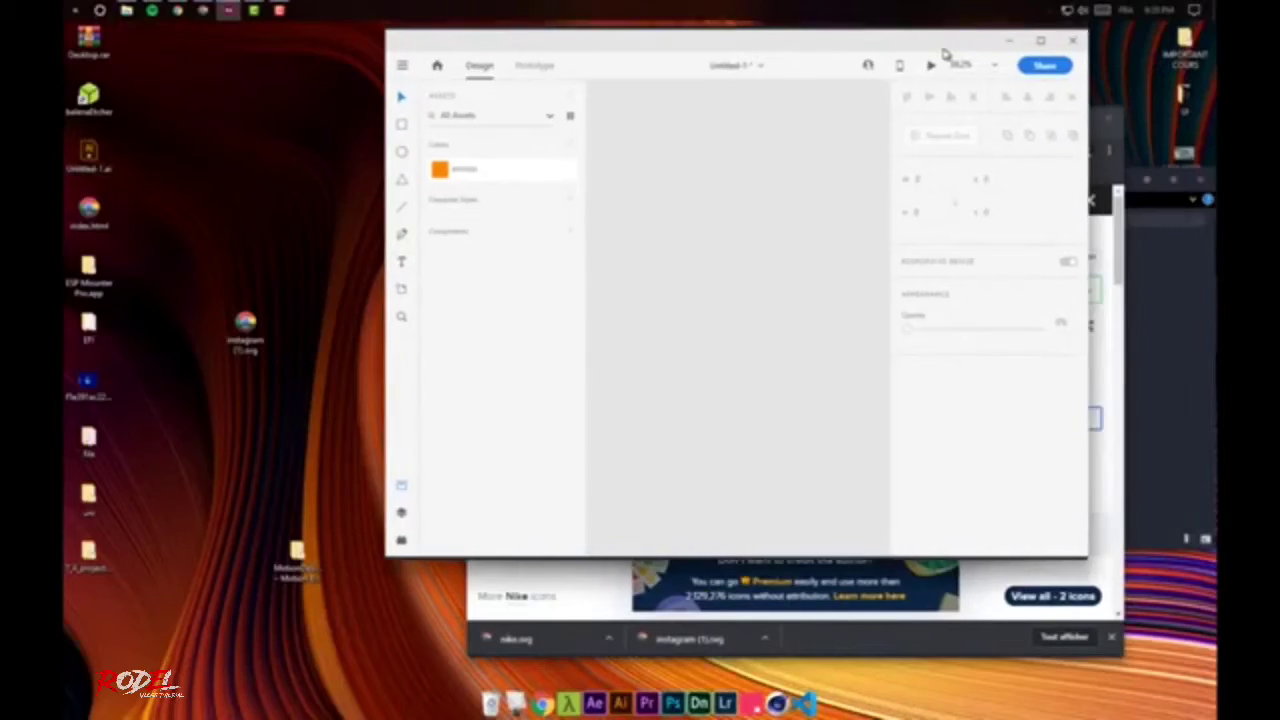
- Bring in nike.svg, place a large swoosh beneath the shoe, and fade it to about 22% opacity
click(1047, 122)
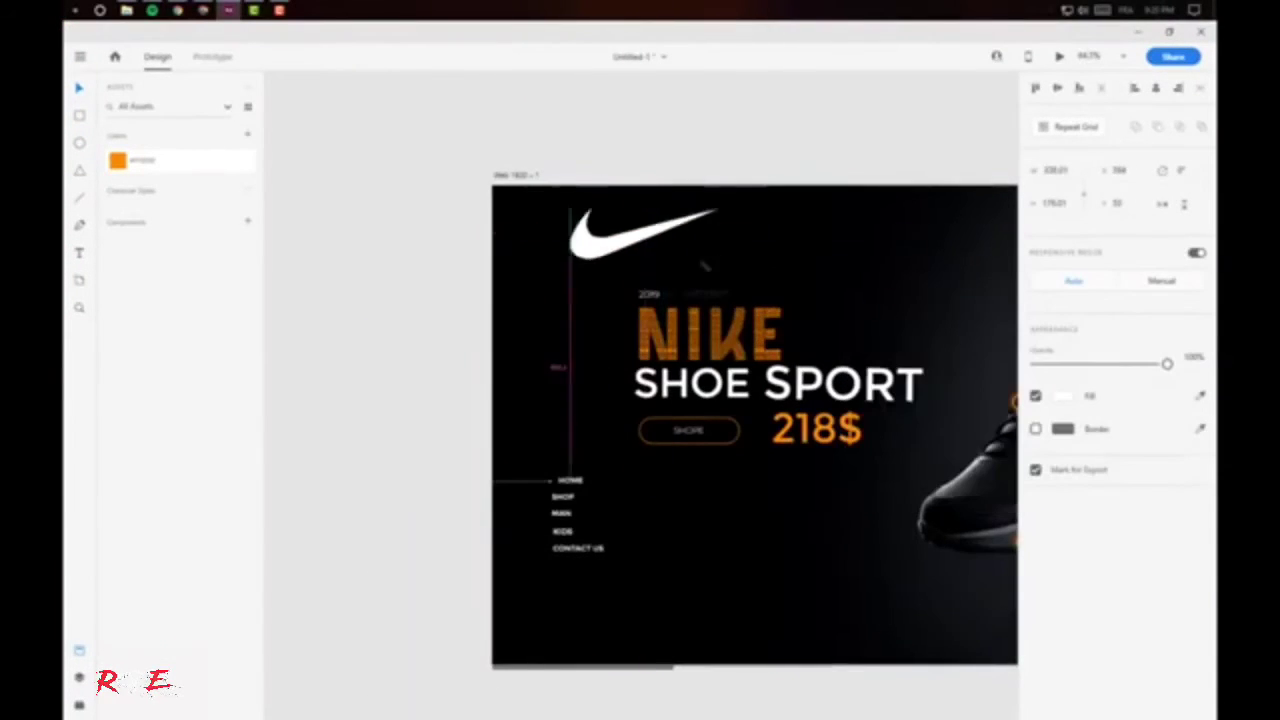
key(ctrl+0)
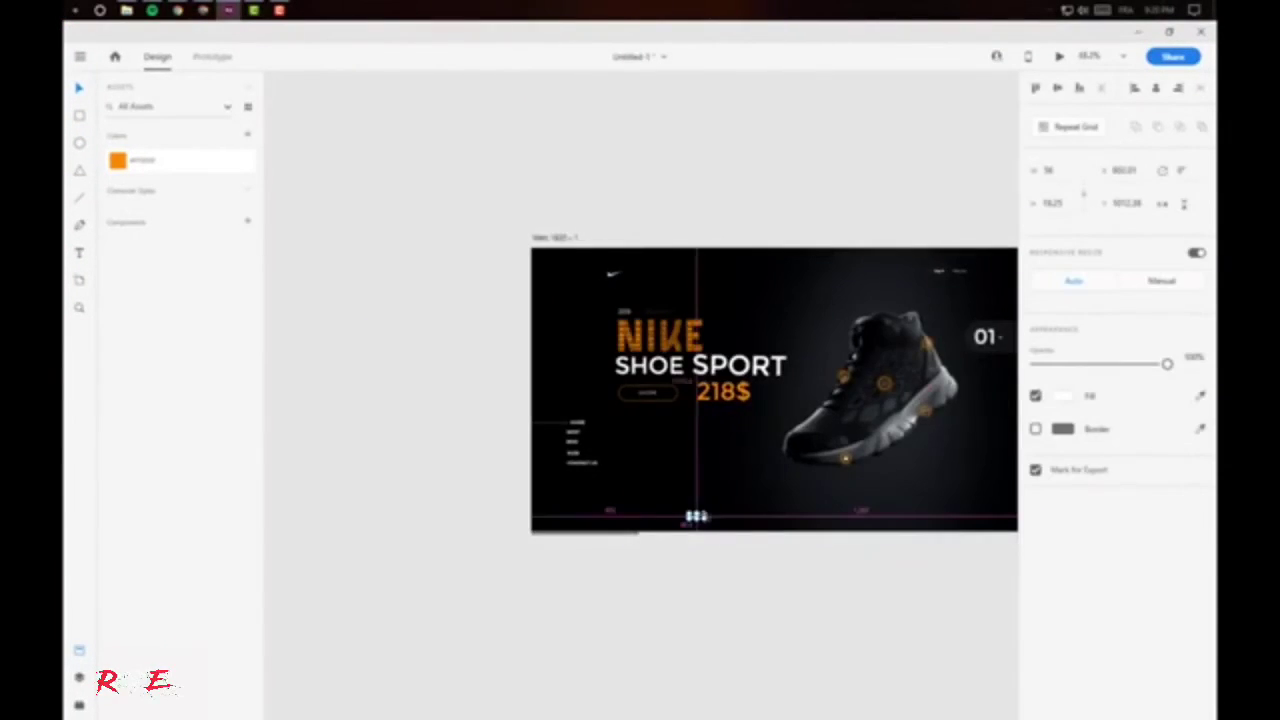
mouse_move(700, 520)
mouse_down()
mouse_move(812, 535)
mouse_move(876, 498)
mouse_up()
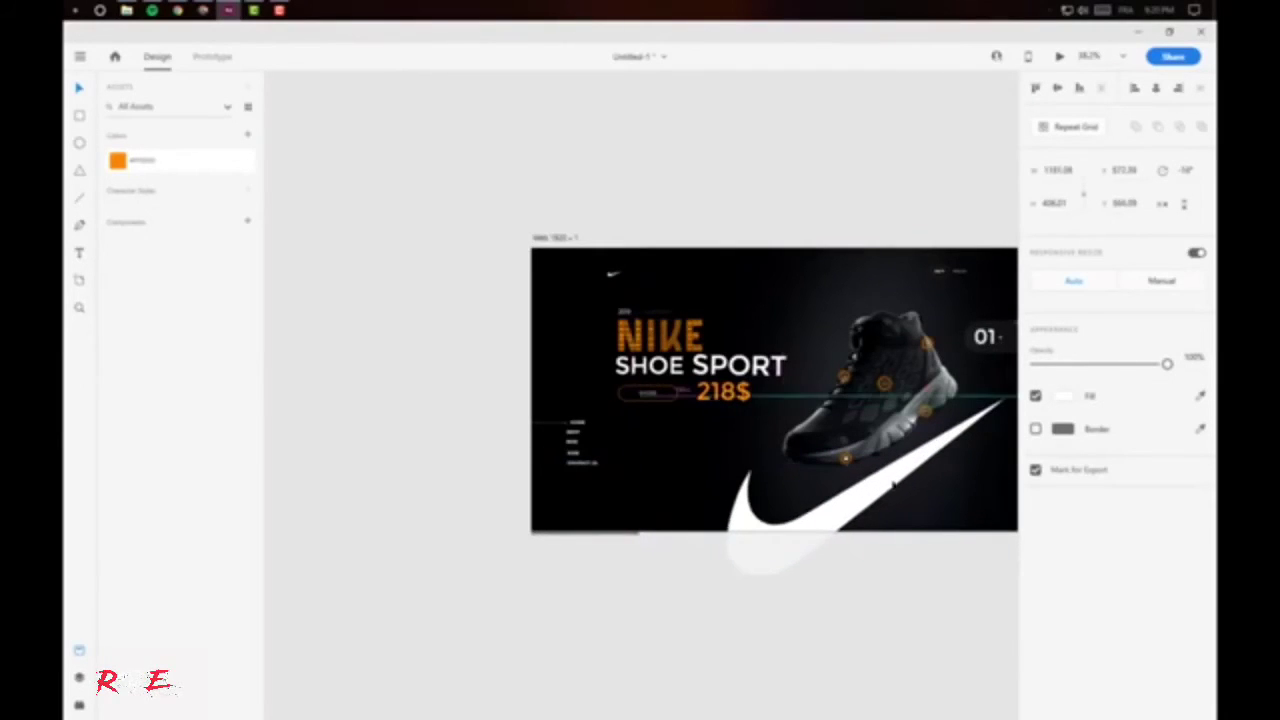
drag(1167, 363, 1066, 366)
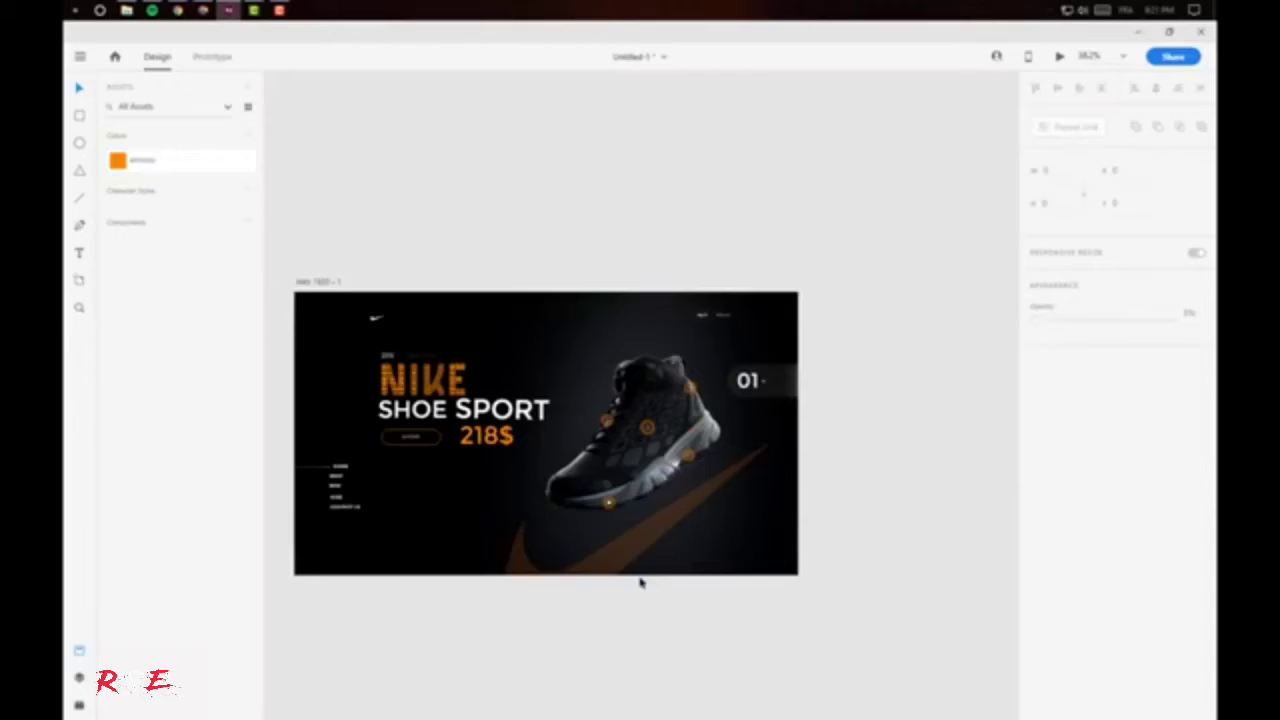
- Change the size button's fill colour and select the 4.1 labels for editing
click(1062, 396)
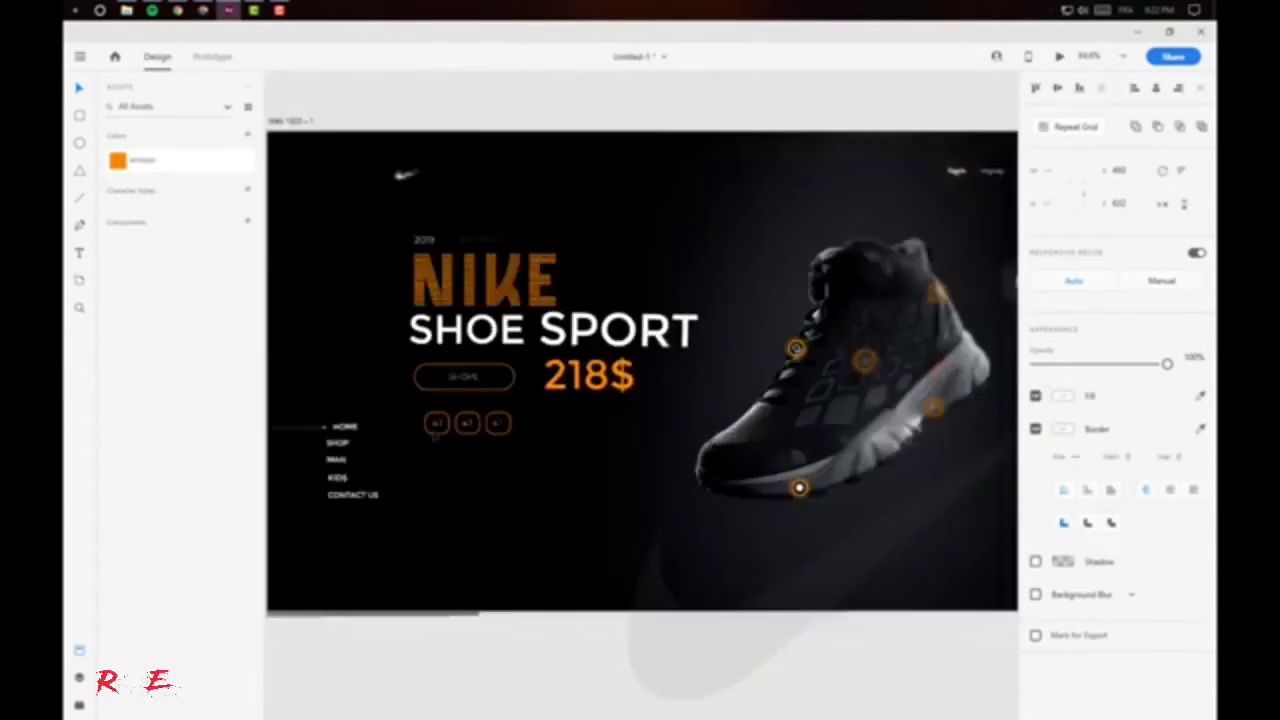
scroll(435, 436, up, 5)
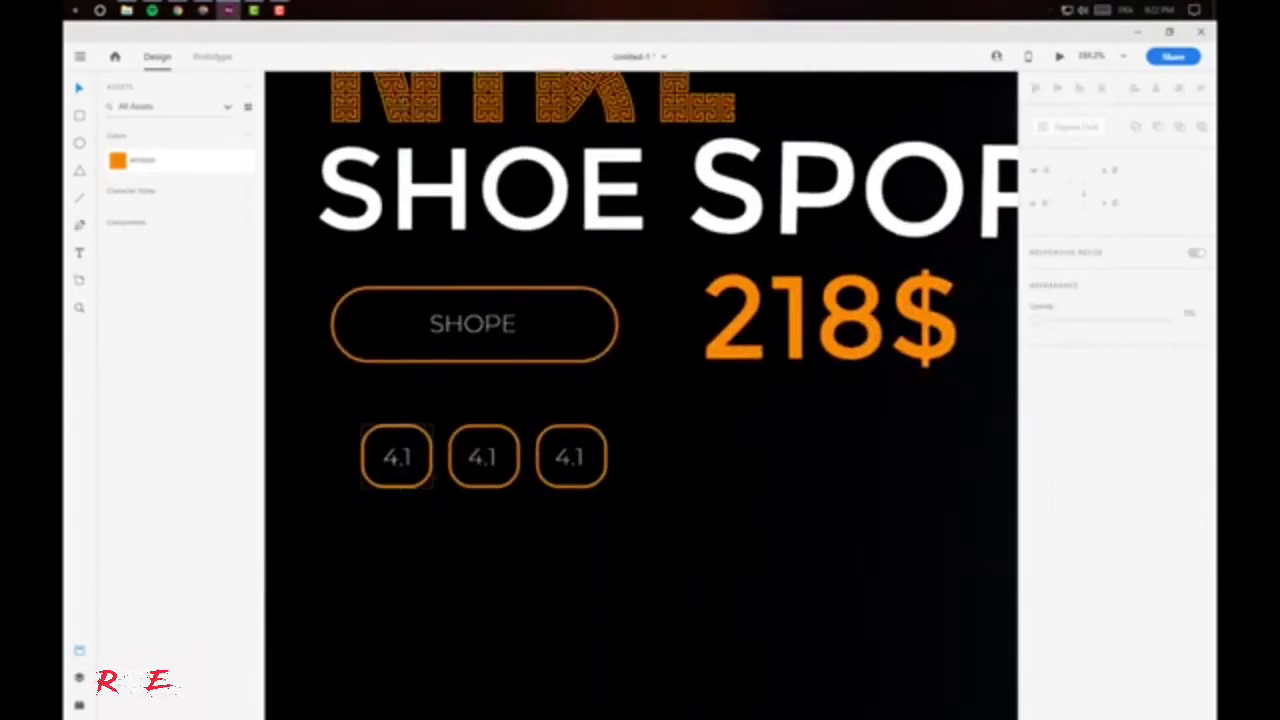
click(541, 488)
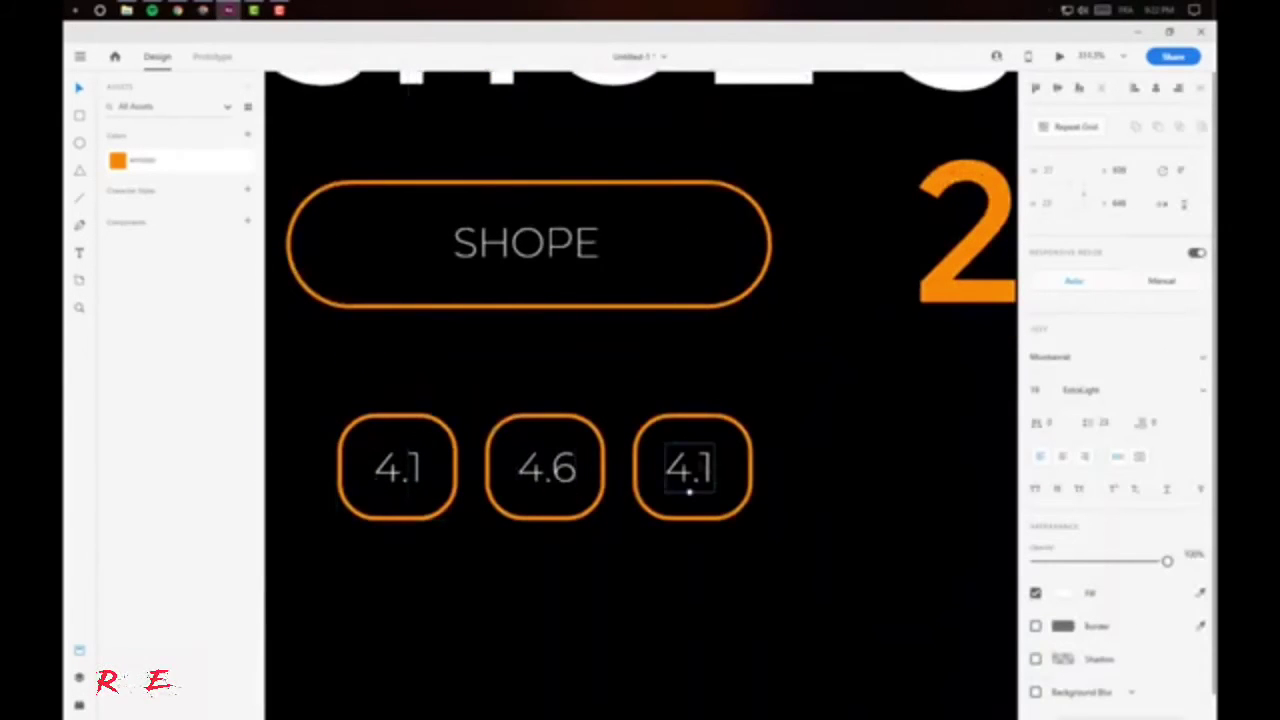
text(4.2)
scroll(693, 491, down, 3)
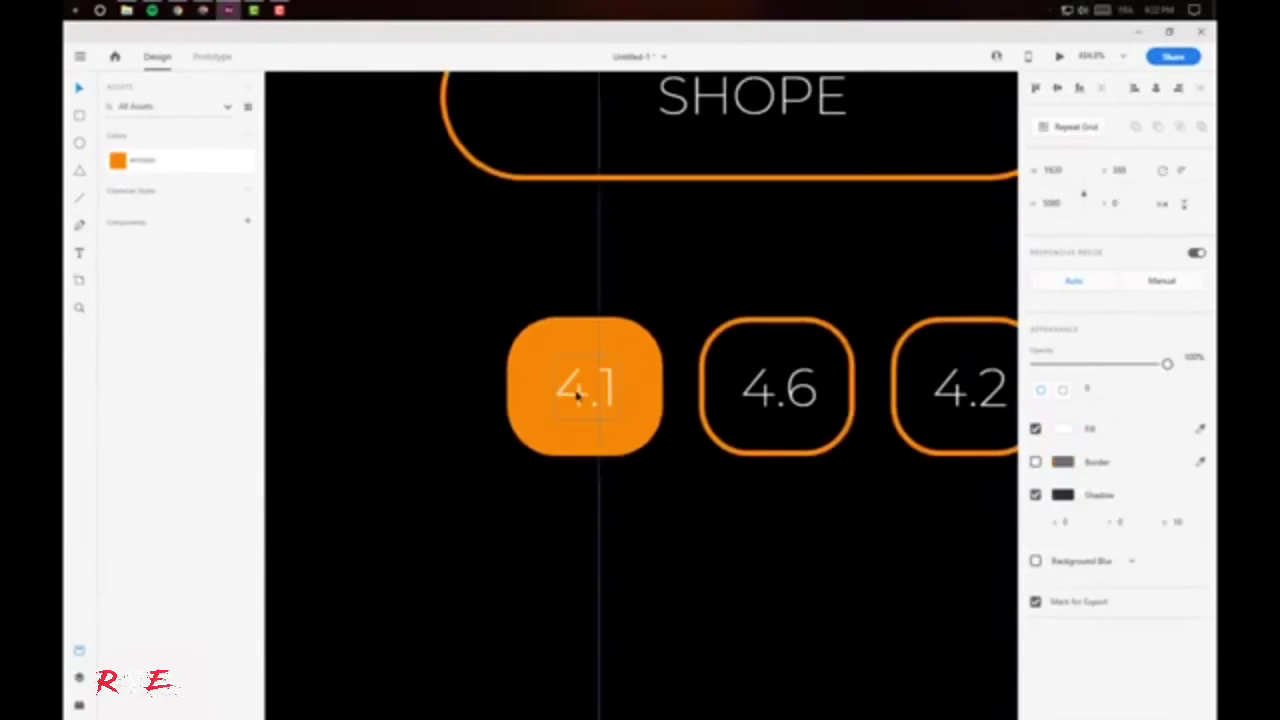
double_click(577, 395)
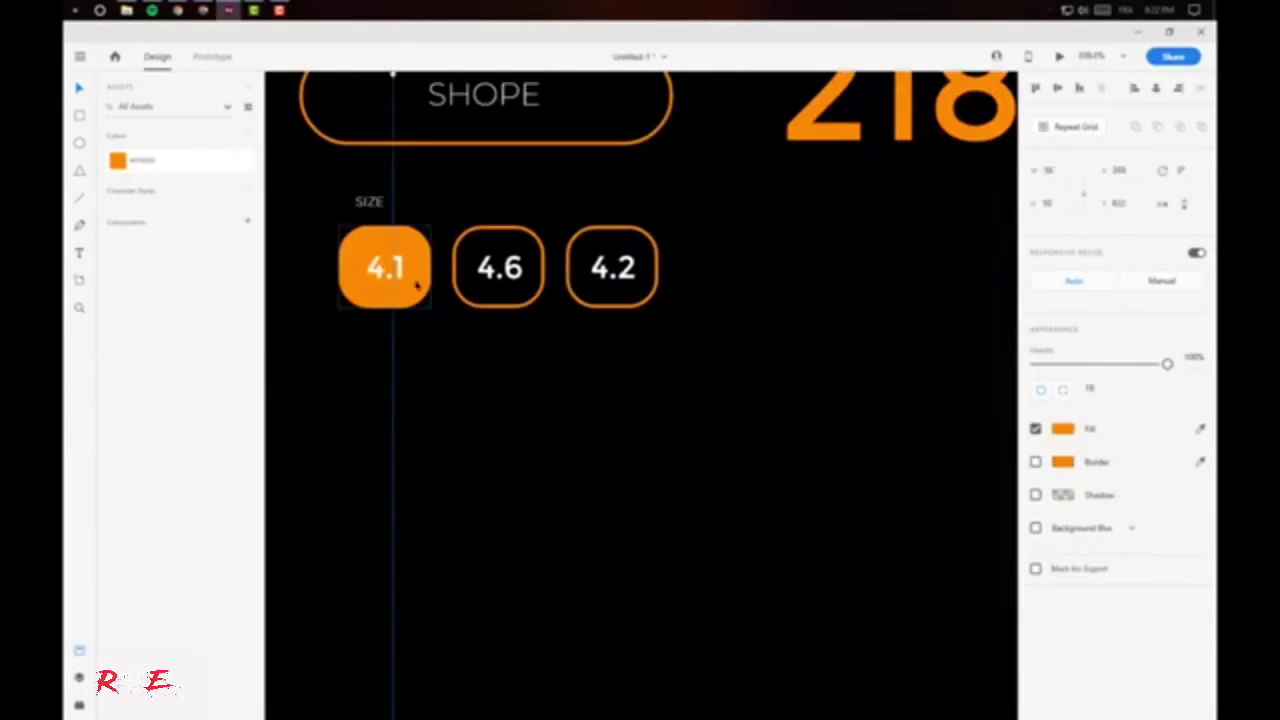
- Move the orange bar down near the bottom of the artboard
scroll(821, 397, up, 3)
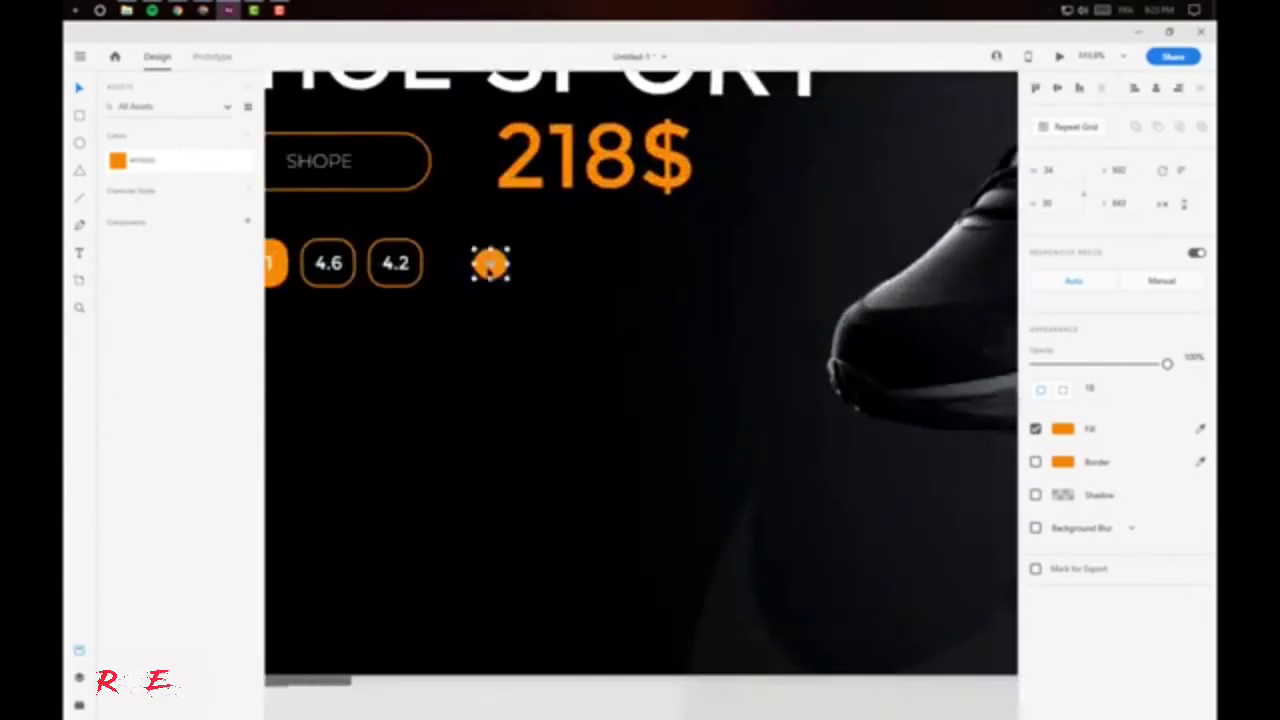
scroll(491, 265, down, 3)
drag(498, 390, 893, 641)
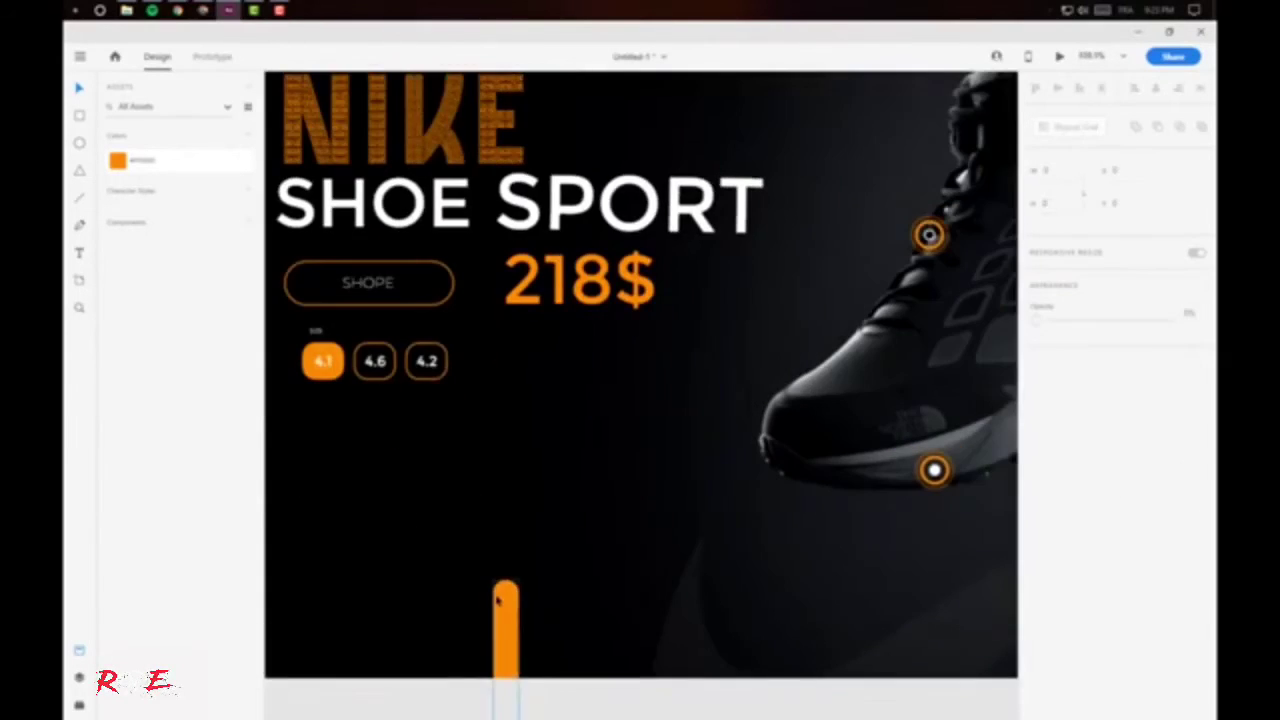
- Zoom the canvas to review the layout without the orange bar
scroll(893, 641, up, 3)
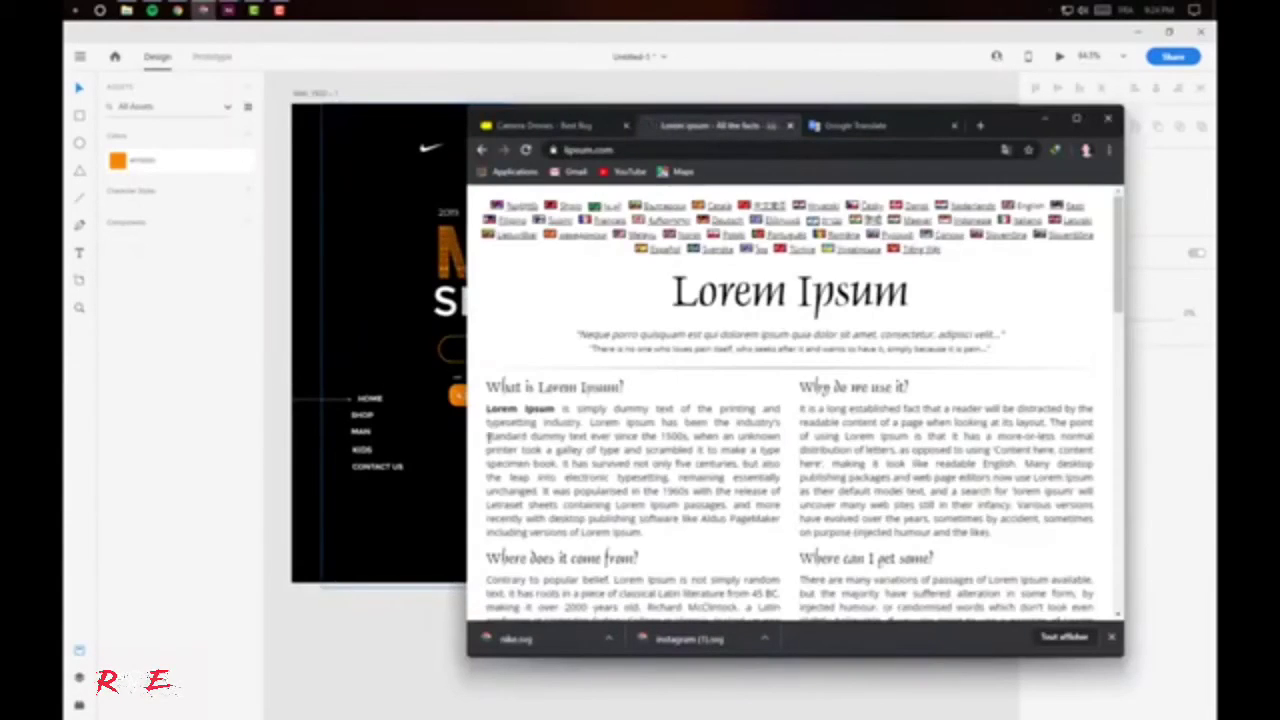
- Minimise the browser to return to the XD design with the copied lipsum text
click(1043, 121)
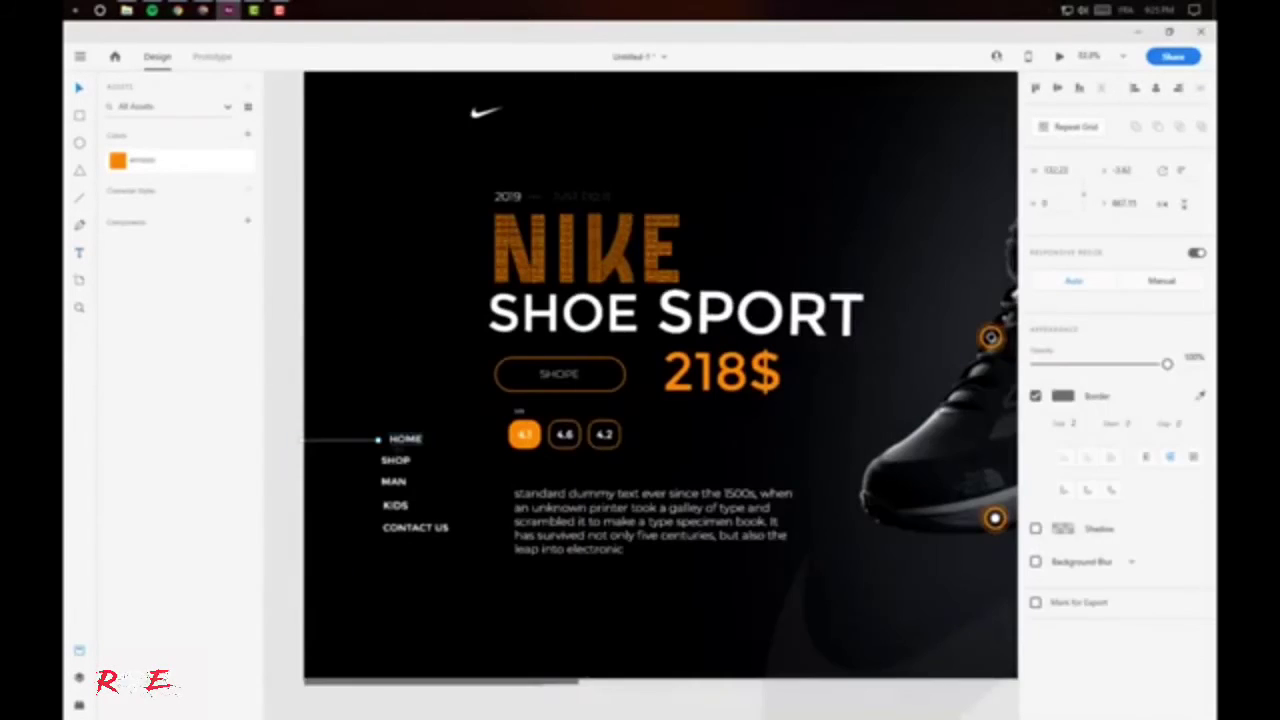
- Select the HOME item in the navigation menu
scroll(390, 432, up, 5)
double_click(467, 430)
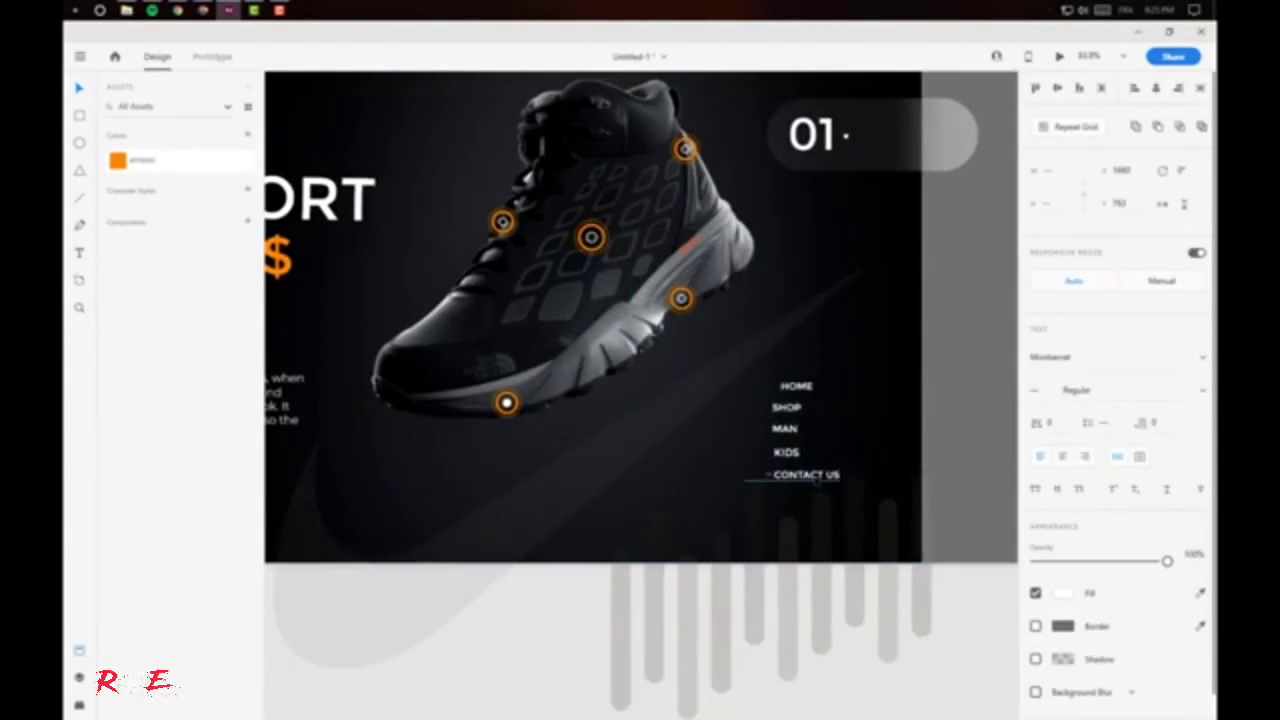
scroll(1012, 635, down, 3)
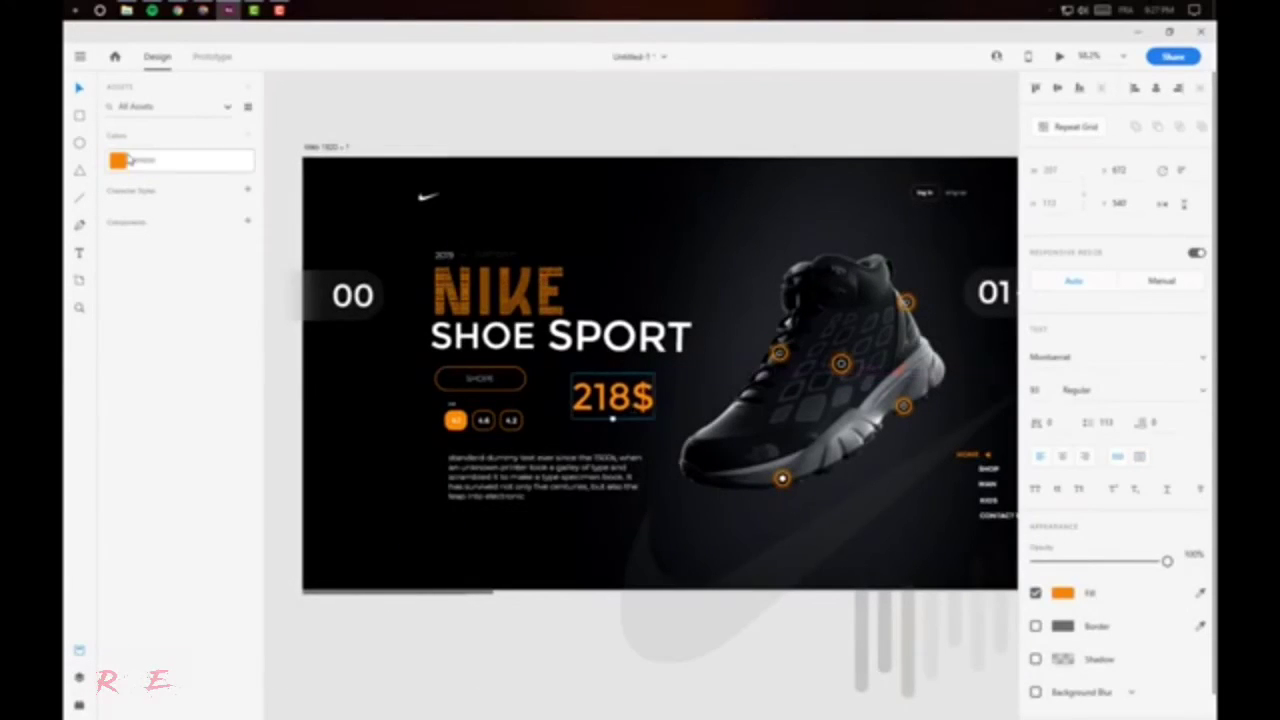
- Draw a rectangle over 218$, send it behind the price, and nudge it into place
key(r)
drag(435, 340, 622, 434)
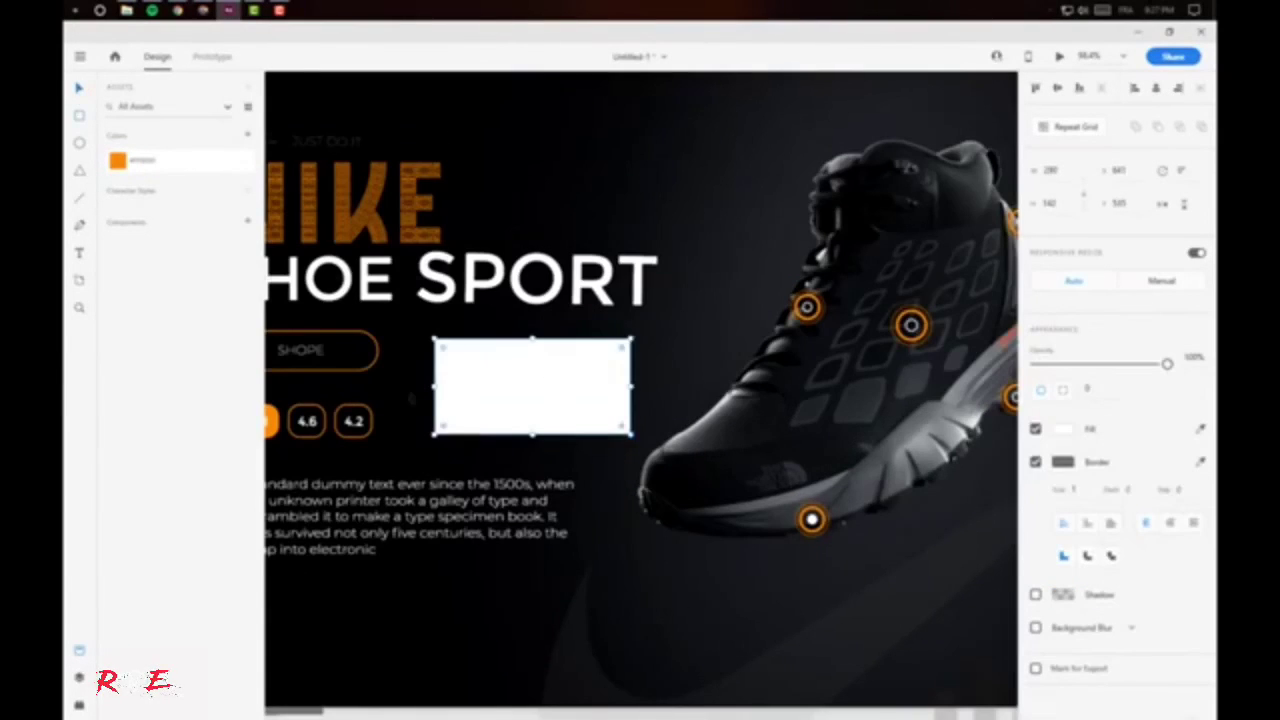
right_click(582, 380)
click(910, 360)
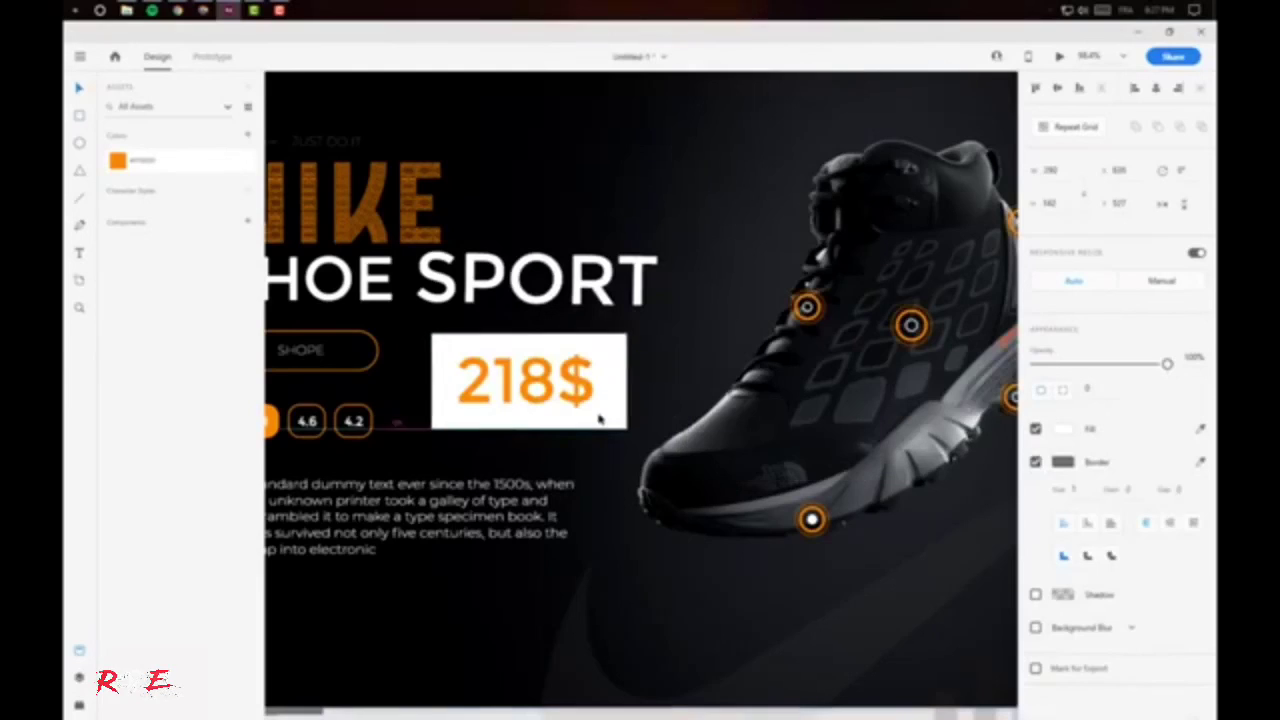
drag(562, 389, 566, 390)
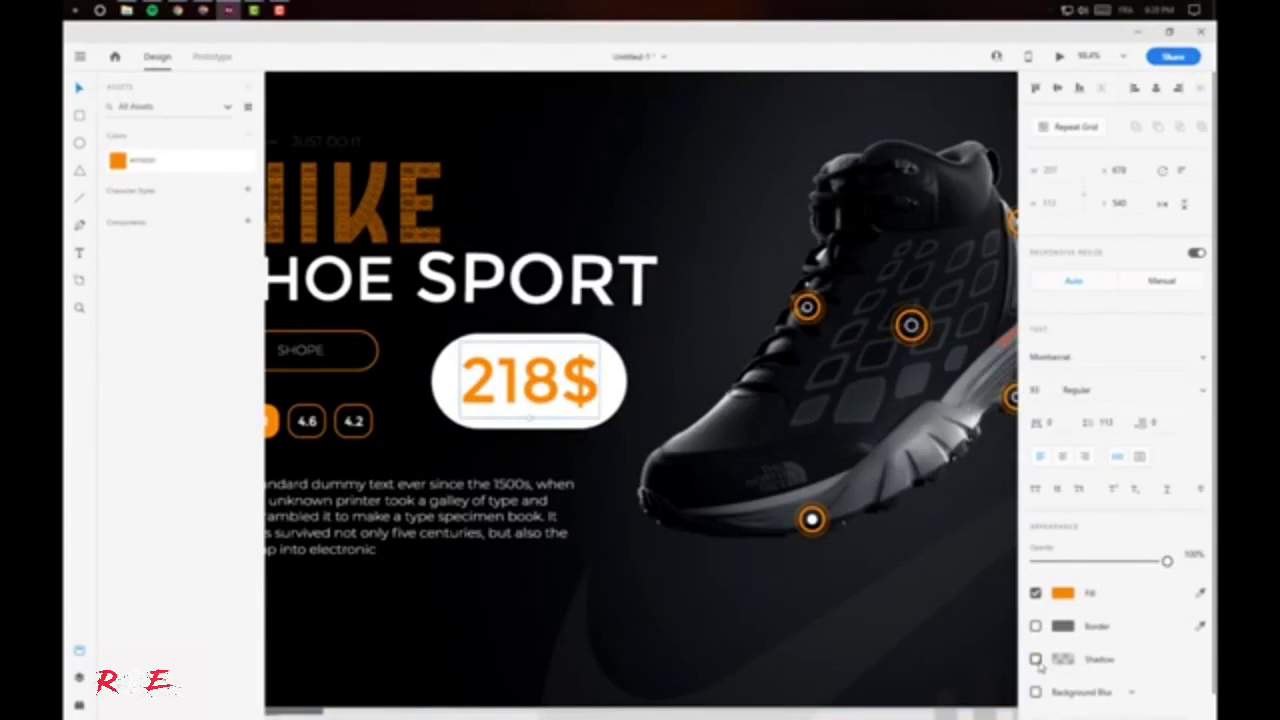
- Give the price pill a background blur and lower opacity, and change the 218$ font
click(1042, 609)
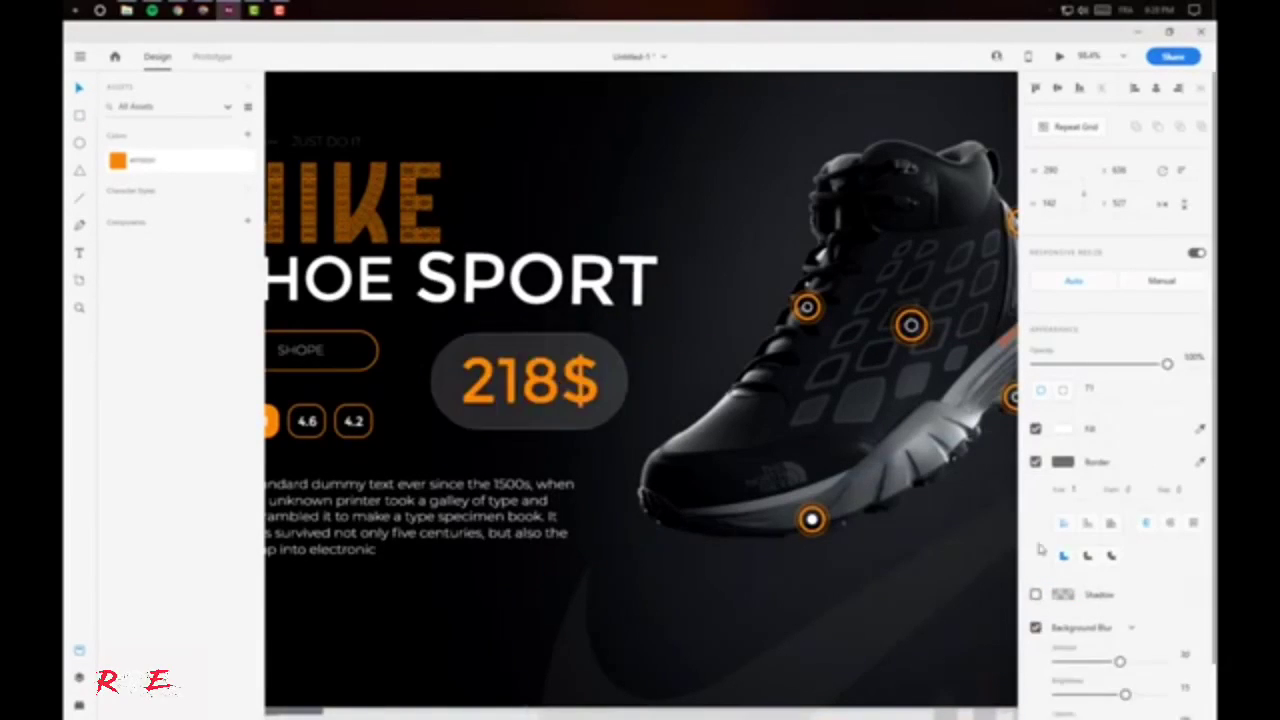
drag(1166, 363, 1066, 363)
double_click(563, 404)
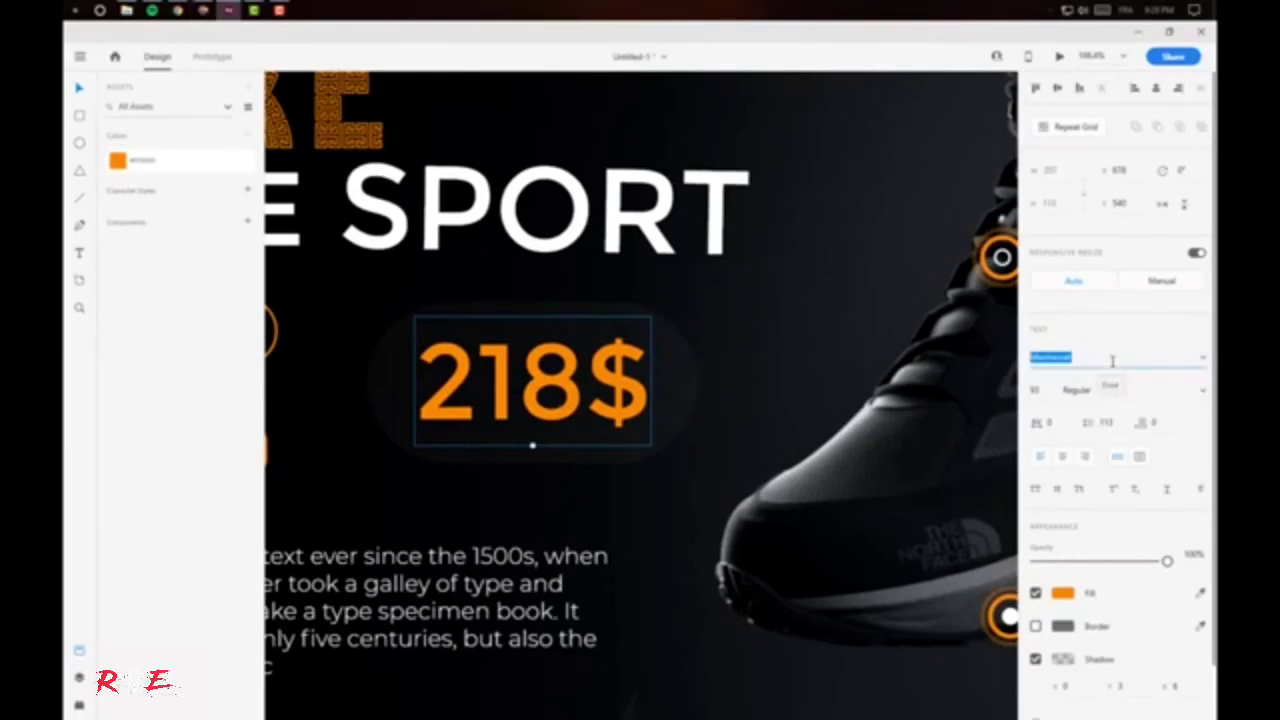
key(Down)
key(Down)
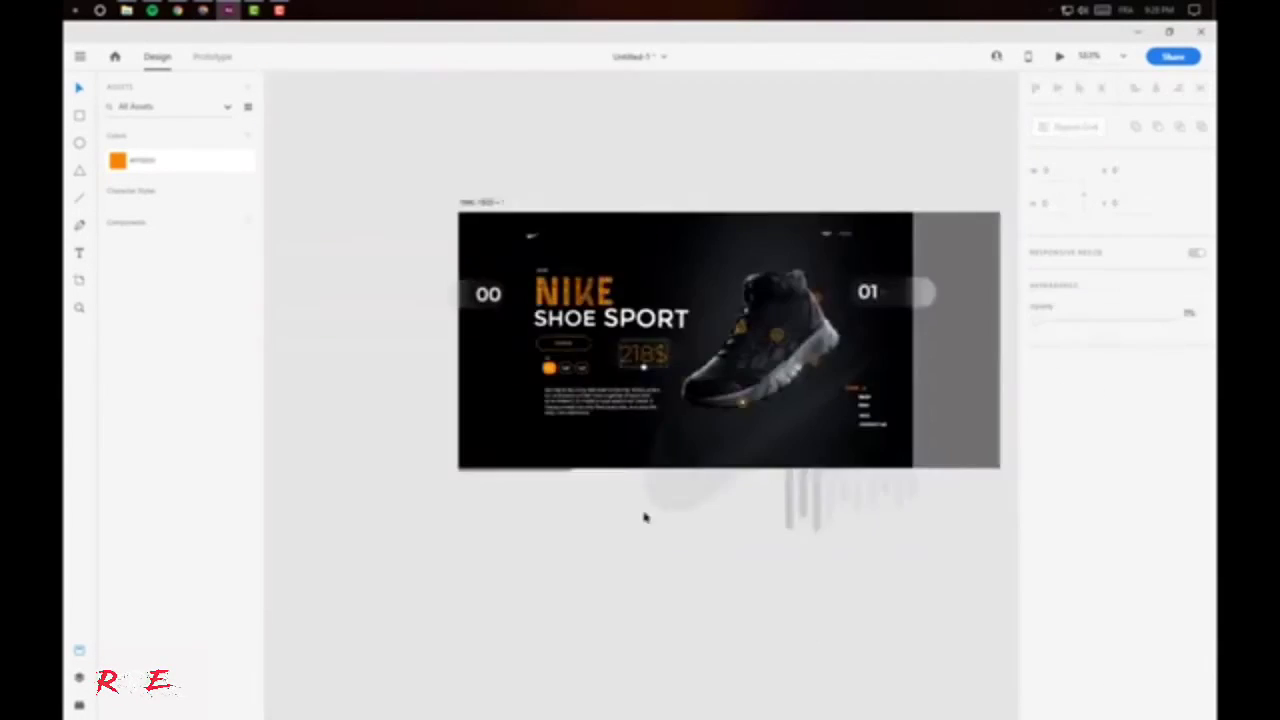